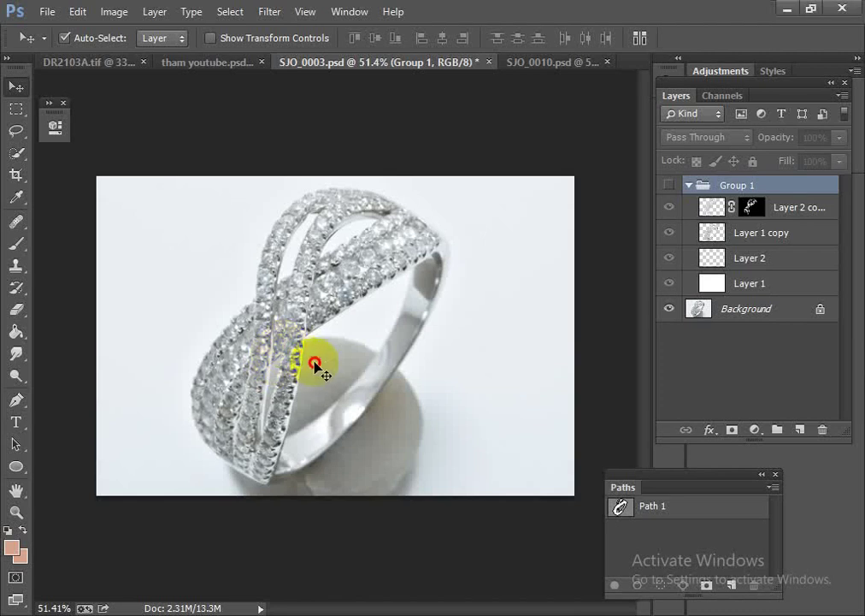
# Step: Zoom in on the ring and toggle Group 1's visibility to compare the retouch
pyautogui.moveTo(325, 363)
pyautogui.mouseDown()
pyautogui.moveTo(396, 318)
pyautogui.moveTo(393, 370)
pyautogui.moveTo(356, 399)
pyautogui.moveTo(441, 377)
pyautogui.mouseUp()
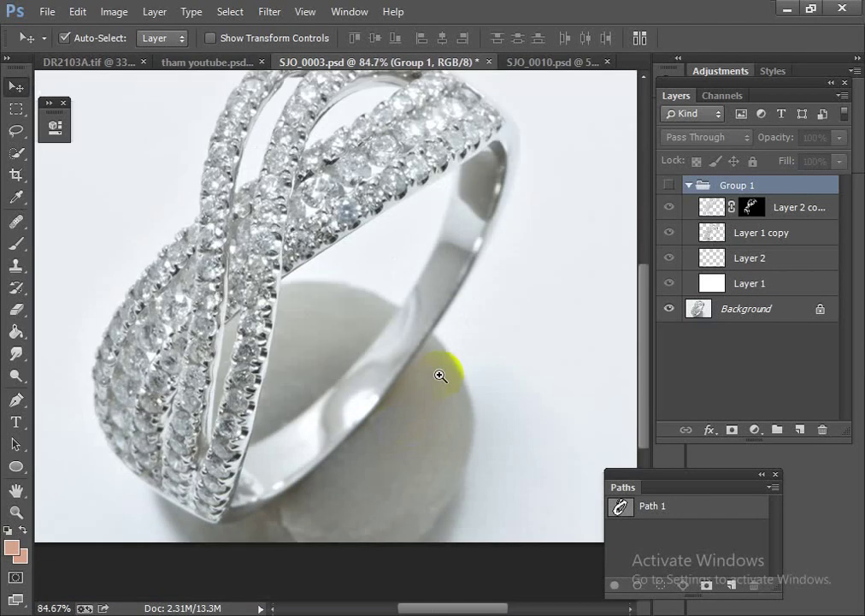
pyautogui.moveTo(367, 353)
pyautogui.mouseDown()
pyautogui.moveTo(329, 296)
pyautogui.moveTo(299, 304)
pyautogui.moveTo(297, 417)
pyautogui.mouseUp()
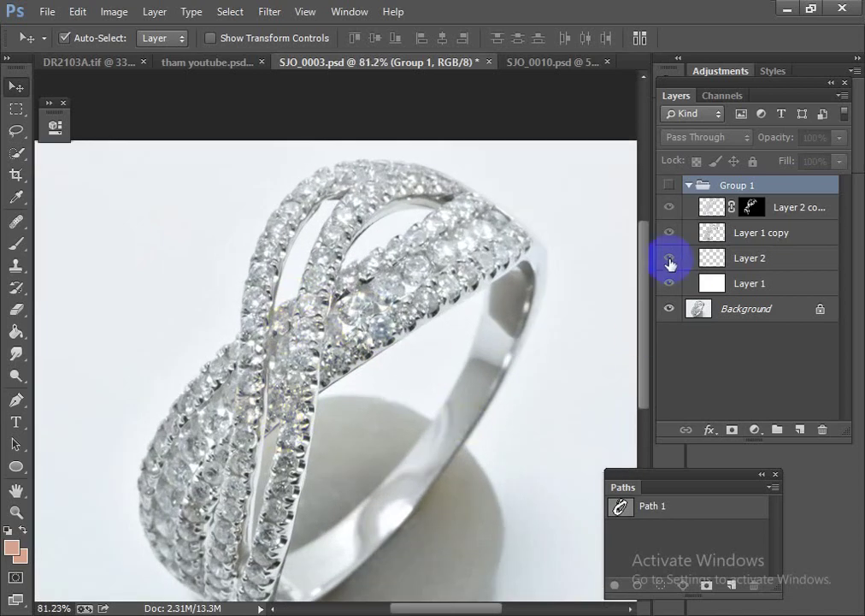
pyautogui.click(671, 187)
pyautogui.click(671, 187)
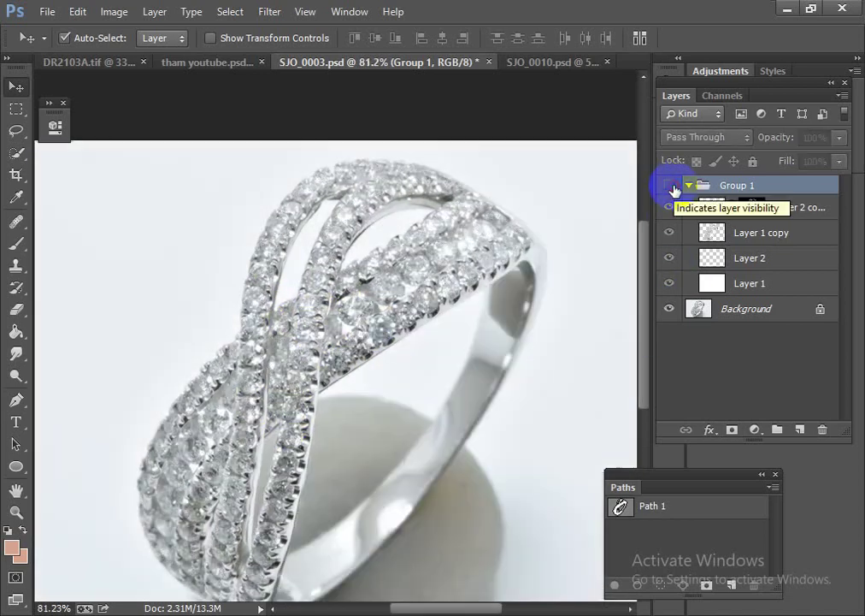
pyautogui.moveTo(493, 373)
pyautogui.mouseDown()
pyautogui.moveTo(311, 429)
pyautogui.moveTo(343, 450)
pyautogui.moveTo(285, 431)
pyautogui.moveTo(320, 449)
pyautogui.mouseUp()
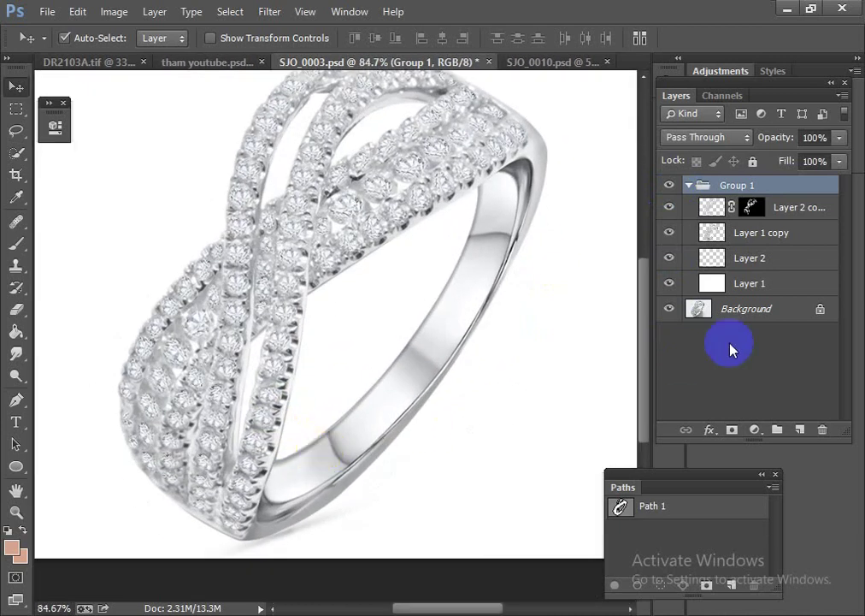
# Step: Flip between the original stone photo and the retouched ring, ending with all layers visible
pyautogui.keyDown('alt'); pyautogui.click(670, 309); pyautogui.keyUp('alt')
pyautogui.keyDown('alt'); pyautogui.click(670, 309); pyautogui.keyUp('alt')
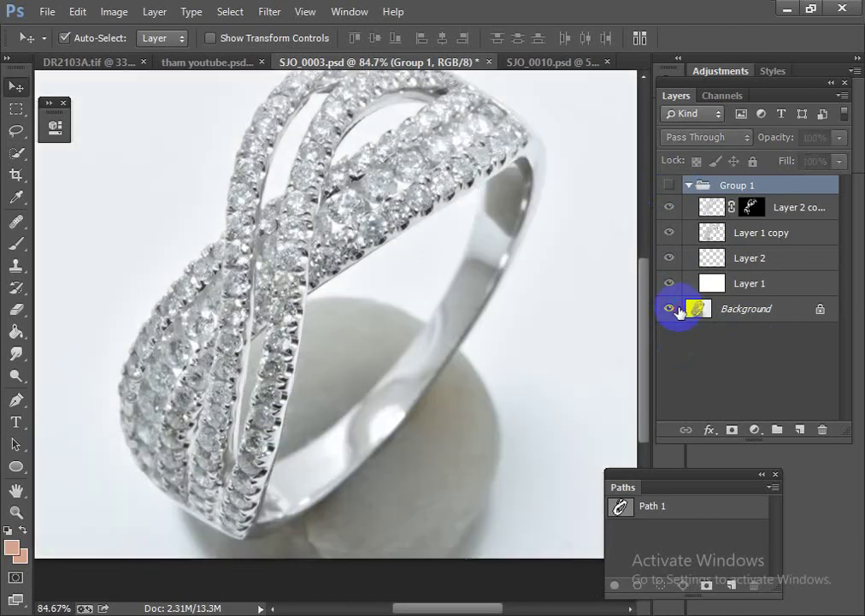
pyautogui.keyDown('alt'); pyautogui.click(670, 309); pyautogui.keyUp('alt')
pyautogui.keyDown('alt'); pyautogui.click(670, 308); pyautogui.keyUp('alt')
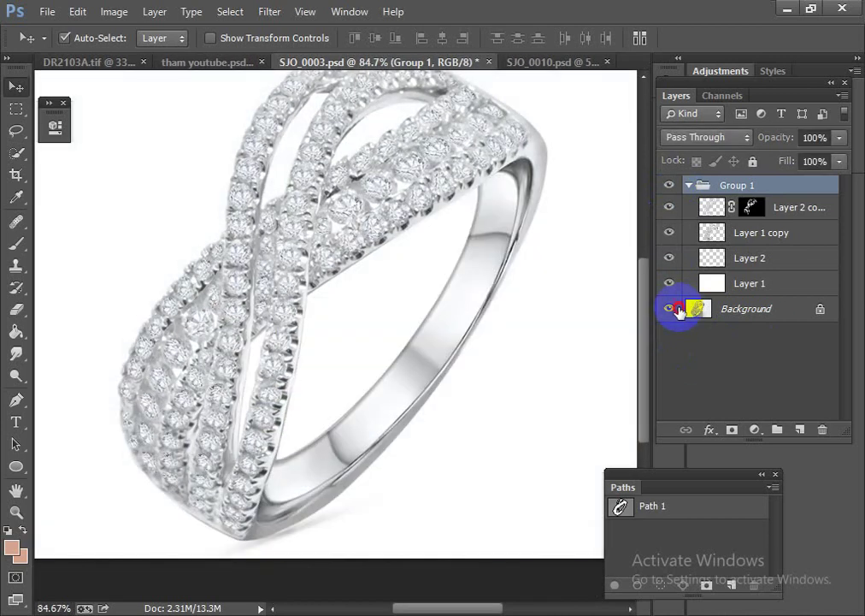
pyautogui.keyDown('alt'); pyautogui.click(677, 308); pyautogui.keyUp('alt')
pyautogui.keyDown('alt'); pyautogui.click(677, 308); pyautogui.keyUp('alt')
pyautogui.keyDown('alt'); pyautogui.click(678, 309); pyautogui.keyUp('alt')
pyautogui.scroll(-2, 397, 351)
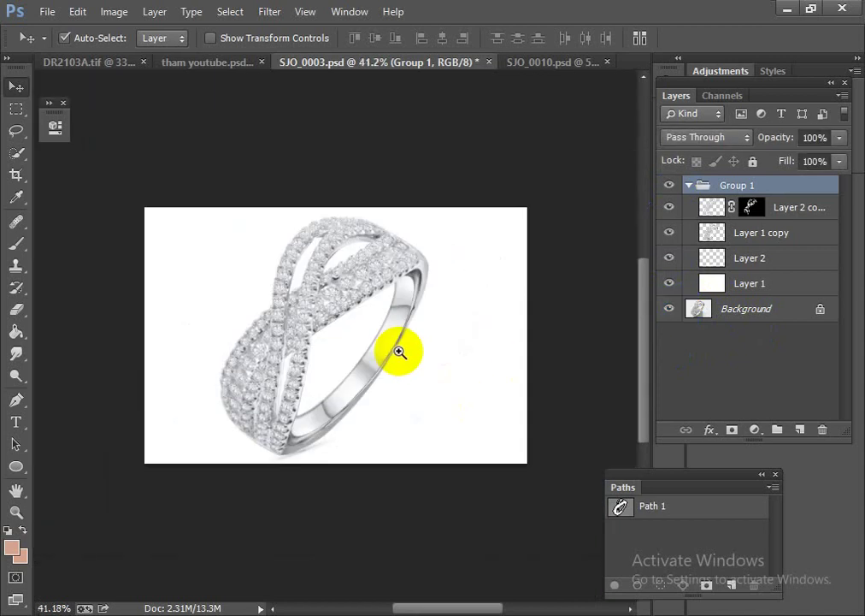
pyautogui.scroll(1, 370, 336)
pyautogui.scroll(1, 370, 336)
# Step: Load Layer 1 copy's ring outline as a selection and add a new empty layer
pyautogui.click(788, 232)
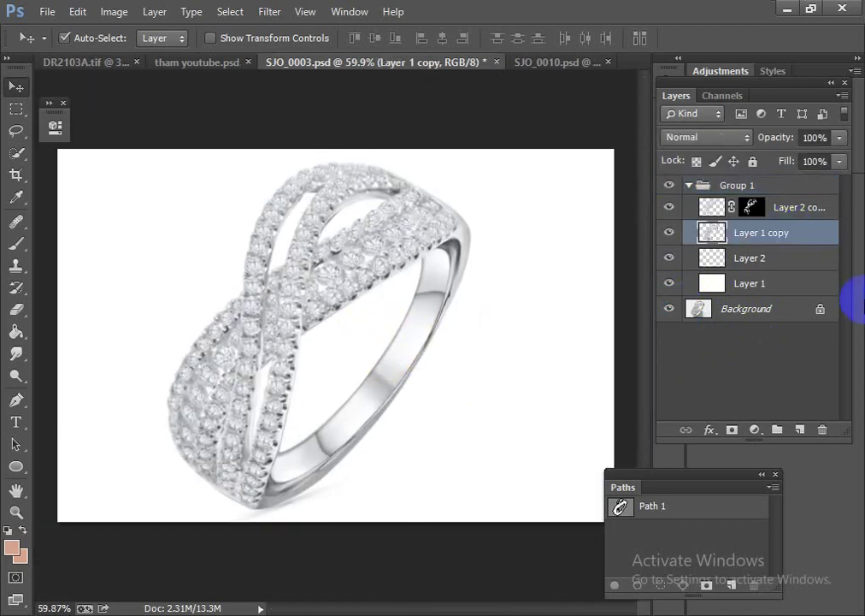
pyautogui.keyDown('ctrl'); pyautogui.click(714, 233); pyautogui.keyUp('ctrl')
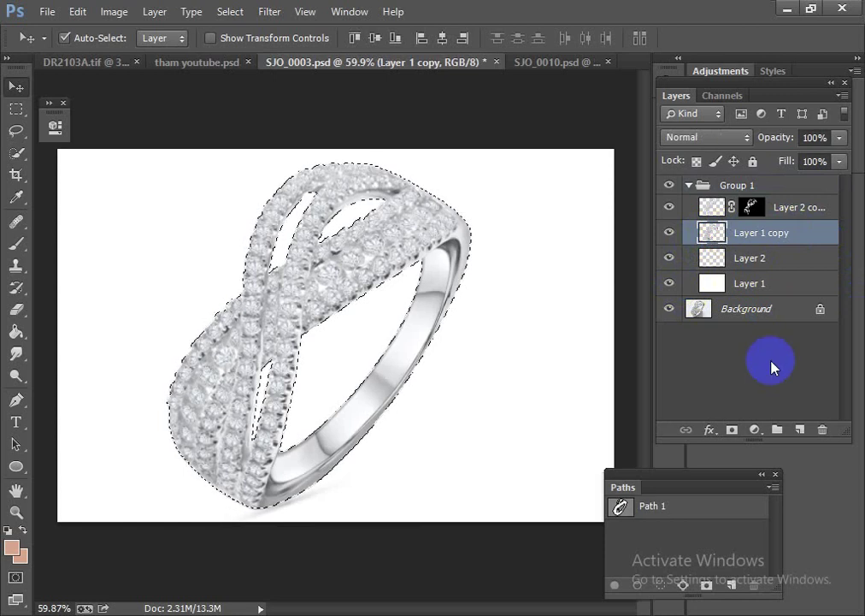
pyautogui.click(799, 429)
# Step: With the Brush, sample a pale grey from the DR2103A.tif swatches for SJO_0003.psd
pyautogui.click(72, 63)
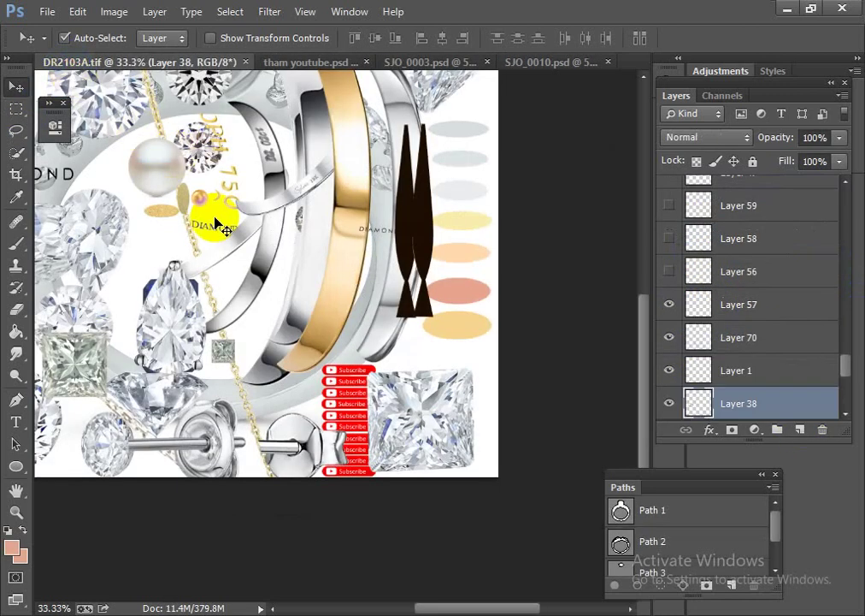
pyautogui.click(22, 246)
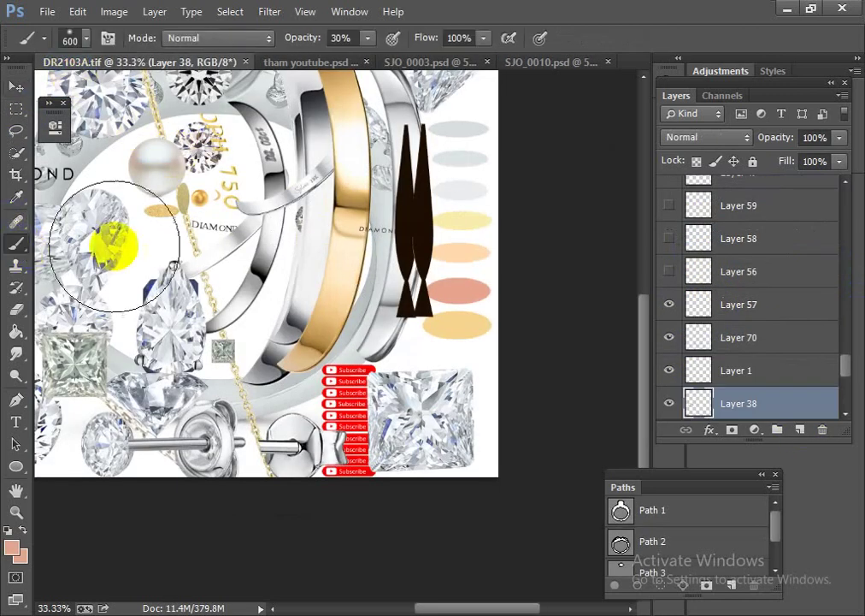
pyautogui.keyDown('alt'); pyautogui.click(463, 160); pyautogui.keyUp('alt')
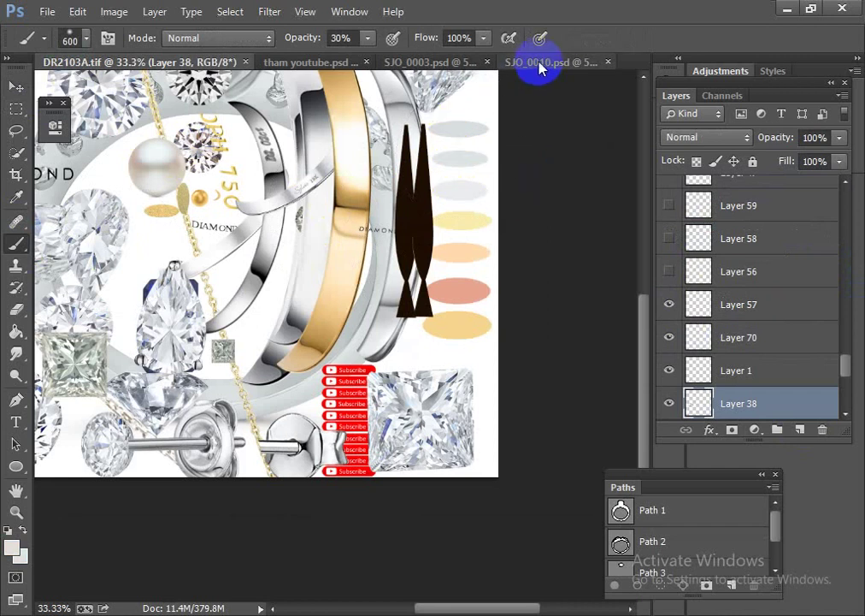
pyautogui.click(435, 65)
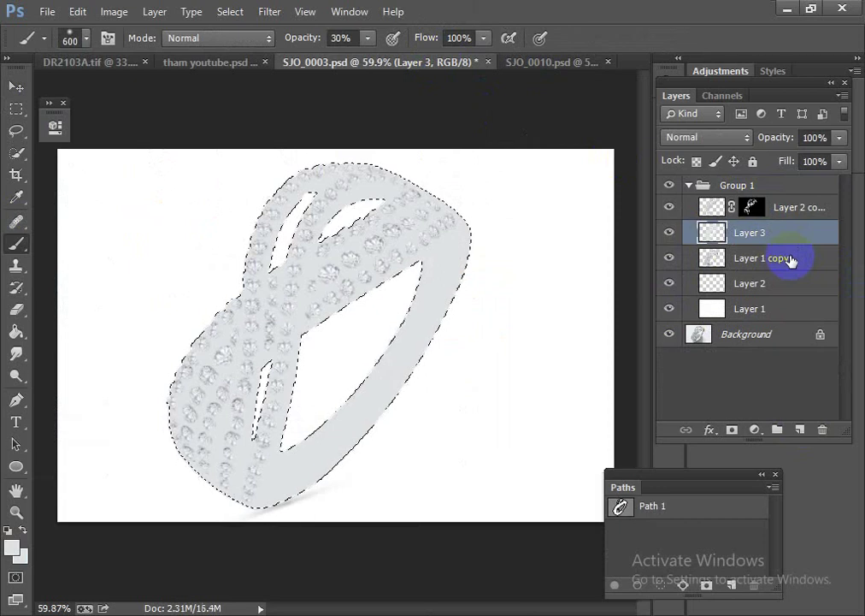
# Step: Set the grey Layer 3's blend mode to Color
pyautogui.click(706, 139)
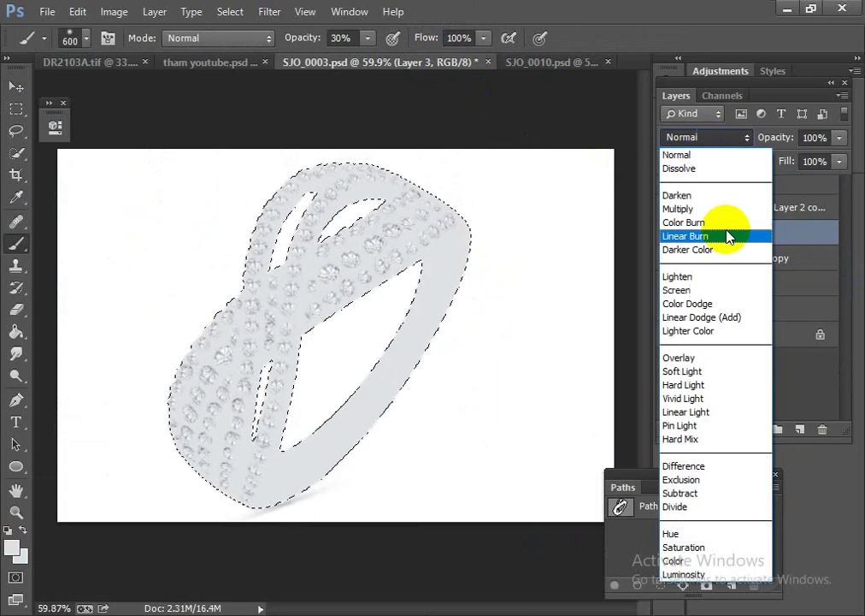
pyautogui.click(682, 560)
pyautogui.scroll(-3, 425, 373)
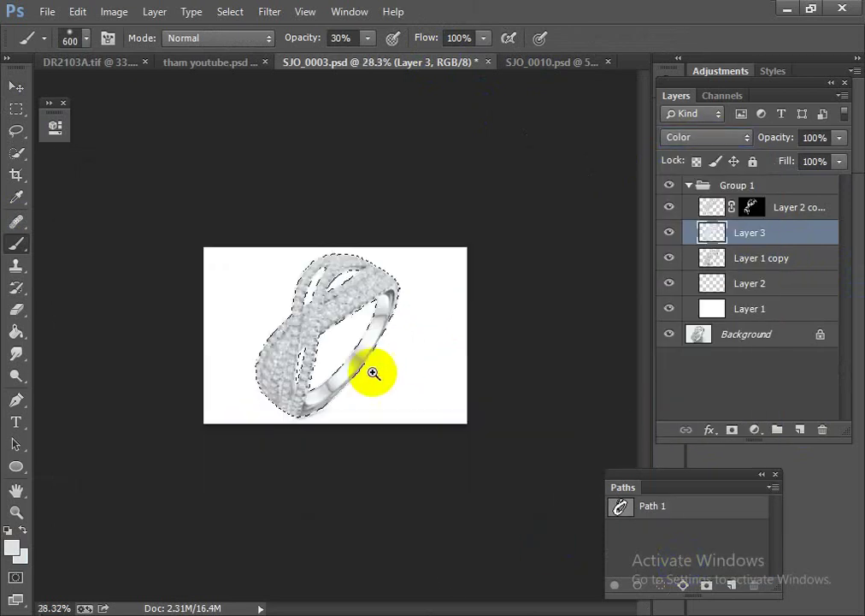
pyautogui.scroll(2, 348, 344)
pyautogui.scroll(2, 396, 400)
# Step: Deselect, inspect the grey tint on the ring, then delete Layer 3
pyautogui.hotkey('ctrl', 'd')
pyautogui.scroll(-1, 413, 396)
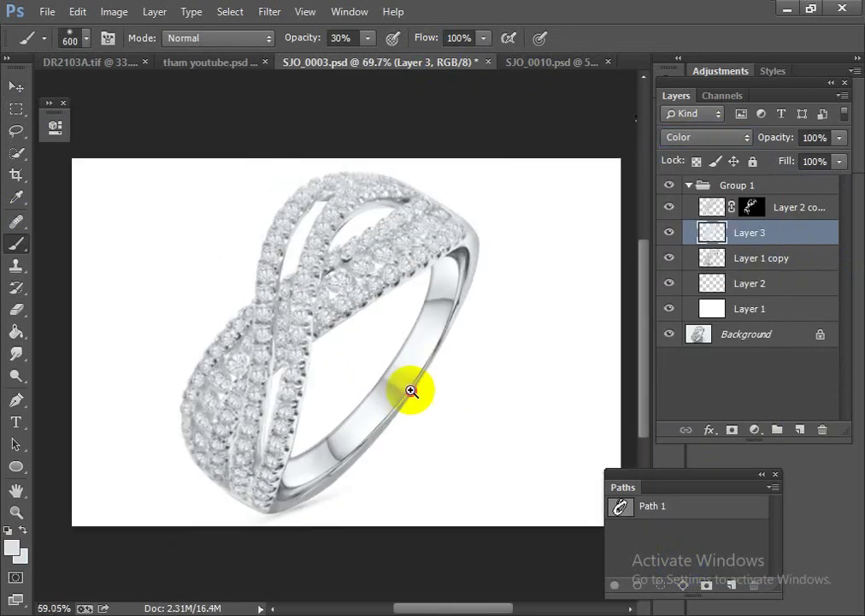
pyautogui.scroll(-1, 405, 379)
pyautogui.scroll(2, 421, 387)
pyautogui.scroll(2, 428, 402)
pyautogui.scroll(-3, 428, 401)
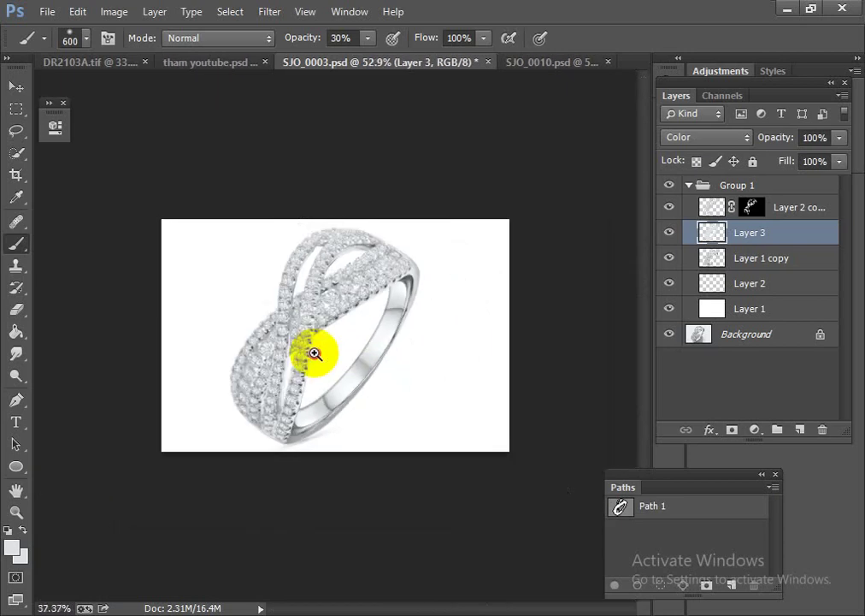
pyautogui.scroll(1, 309, 353)
pyautogui.scroll(1, 350, 375)
pyautogui.scroll(-1, 368, 385)
pyautogui.scroll(1, 359, 374)
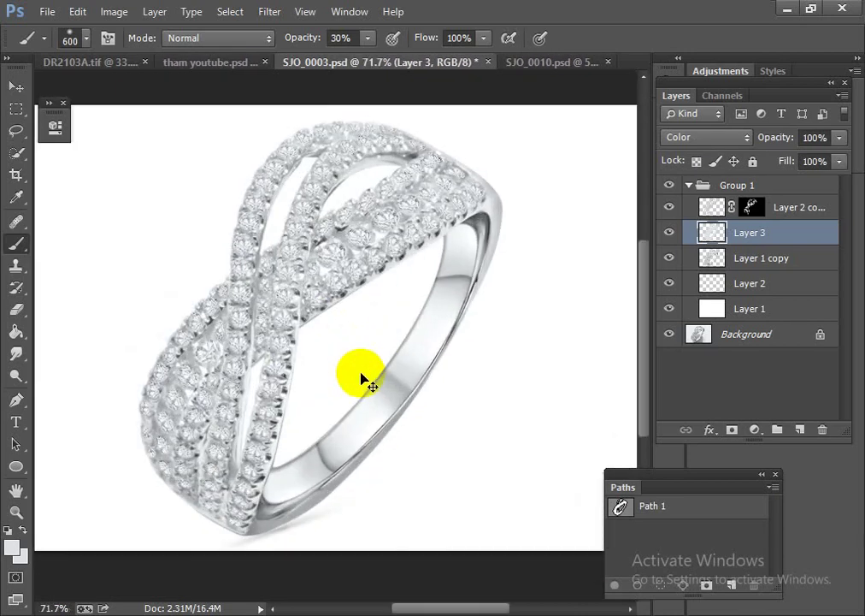
pyautogui.press('Delete')
pyautogui.scroll(-1, 385, 359)
# Step: Zoom the view to fit the ring
pyautogui.scroll(2, 371, 354)
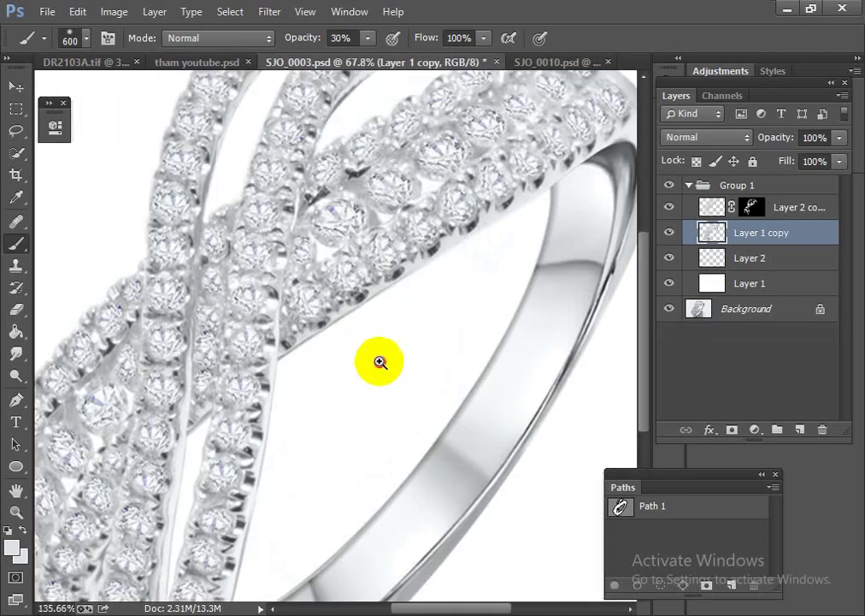
pyautogui.scroll(1, 382, 363)
pyautogui.scroll(-3, 398, 373)
pyautogui.scroll(1, 338, 343)
pyautogui.scroll(2, 354, 363)
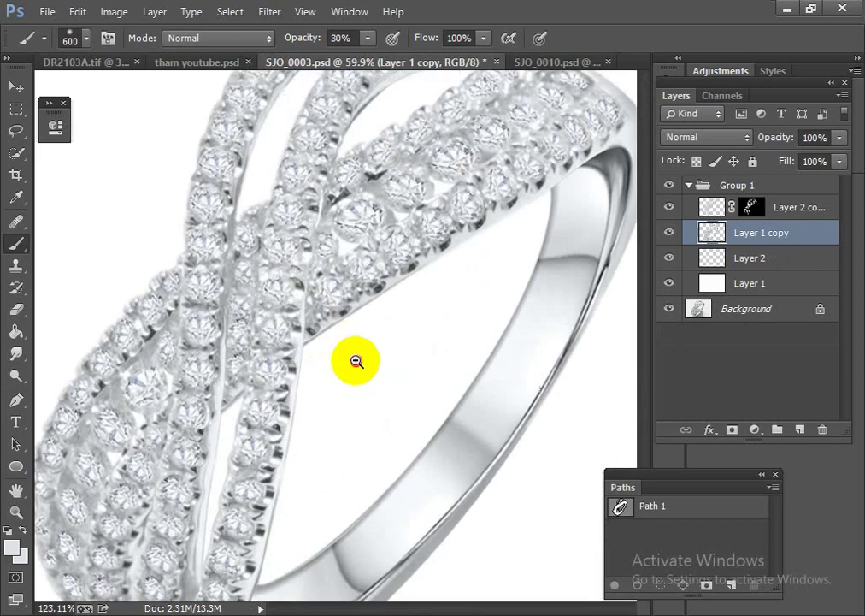
pyautogui.scroll(-1, 300, 338)
pyautogui.scroll(-1, 280, 315)
pyautogui.scroll(-1, 338, 336)
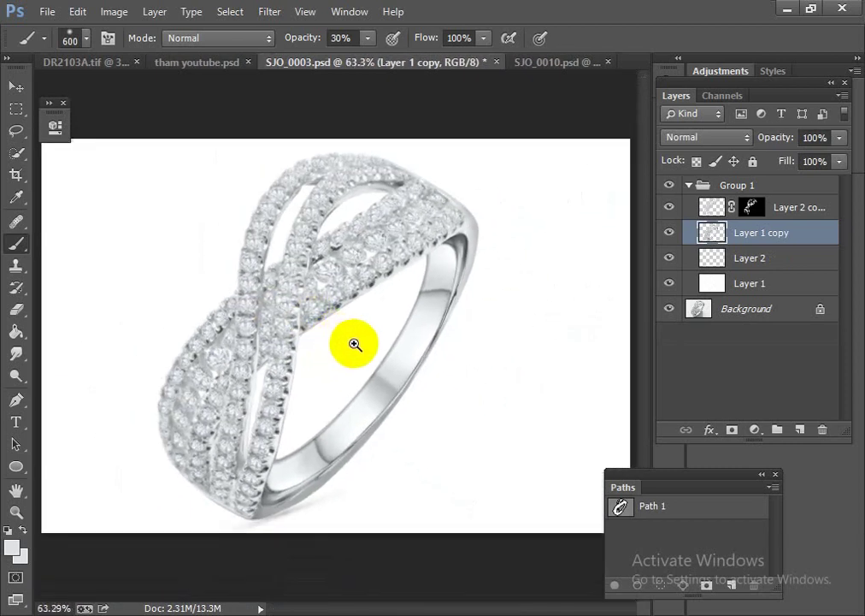
# Step: Apply a stronger sharpen filter to the ring layer and zoom to inspect the detail
pyautogui.click(269, 14)
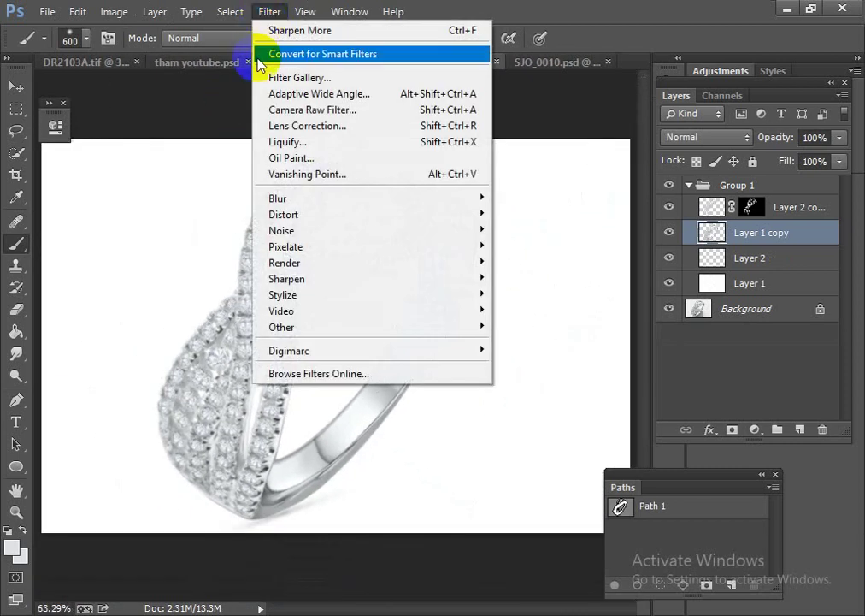
pyautogui.moveTo(286, 279)
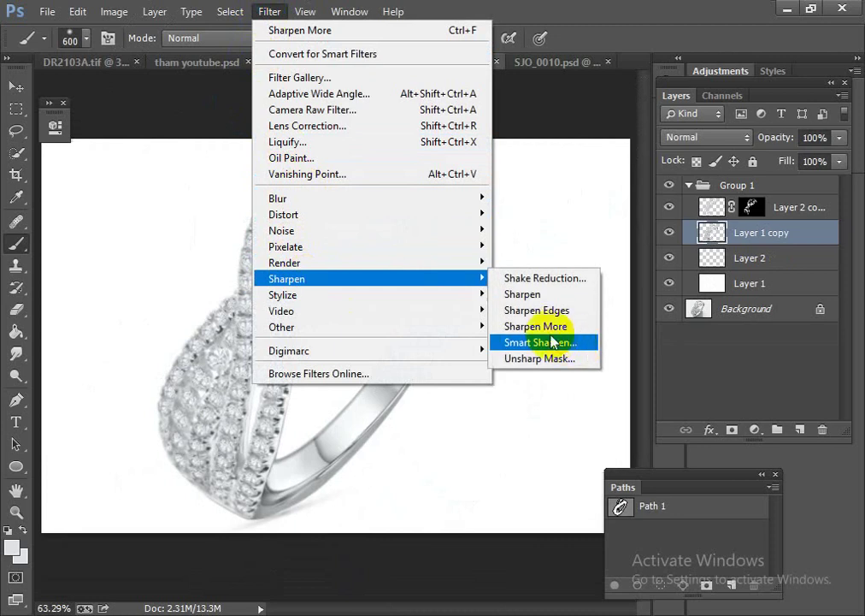
pyautogui.click(547, 327)
pyautogui.moveTo(309, 359)
pyautogui.mouseDown()
pyautogui.moveTo(264, 319)
pyautogui.moveTo(333, 359)
pyautogui.mouseUp()
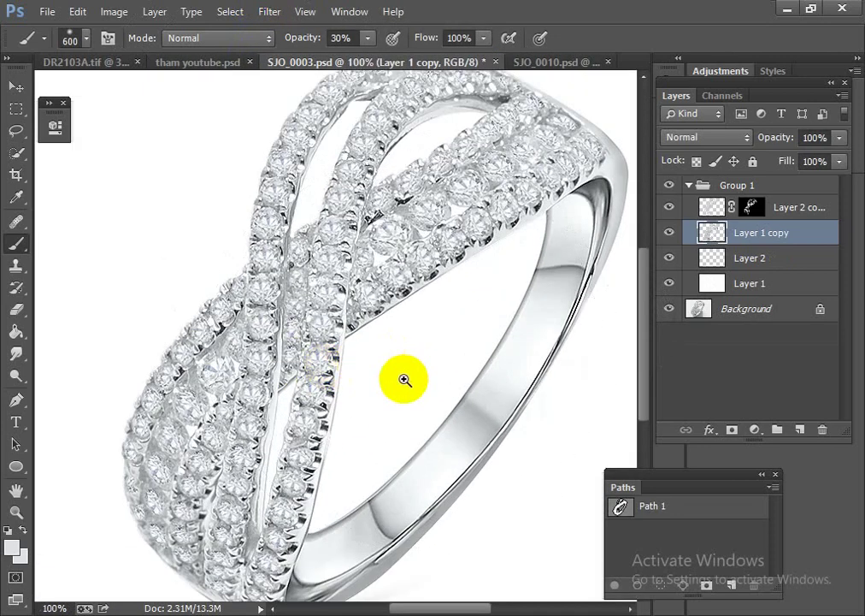
pyautogui.moveTo(405, 380)
pyautogui.mouseDown()
pyautogui.moveTo(280, 303)
pyautogui.moveTo(360, 373)
pyautogui.moveTo(330, 360)
pyautogui.moveTo(345, 366)
pyautogui.mouseUp()
# Step: Duplicate the ring layer and fill its outline on a new Layer 3 with pale gold from DR2103A.tif
pyautogui.hotkey('ctrl', 'j')
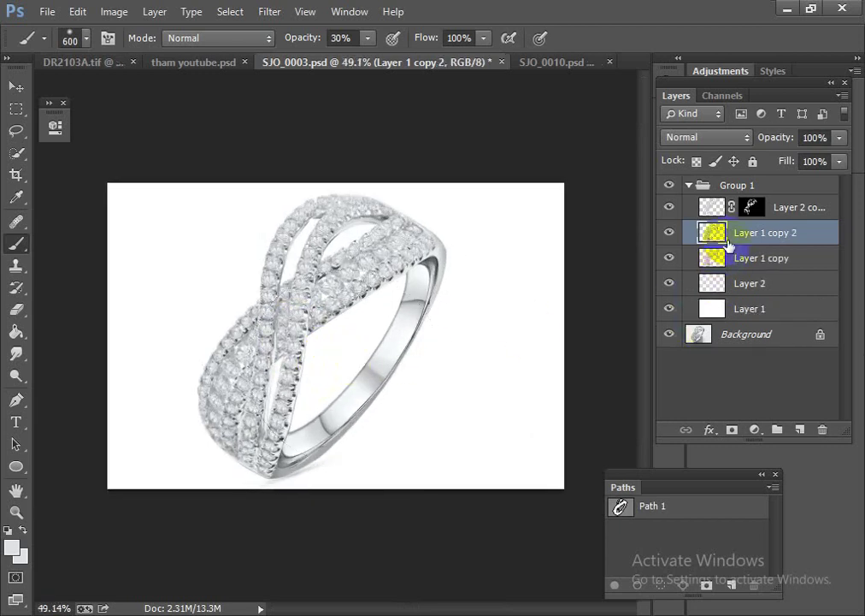
pyautogui.keyDown('ctrl'); pyautogui.click(714, 232); pyautogui.keyUp('ctrl')
pyautogui.click(799, 429)
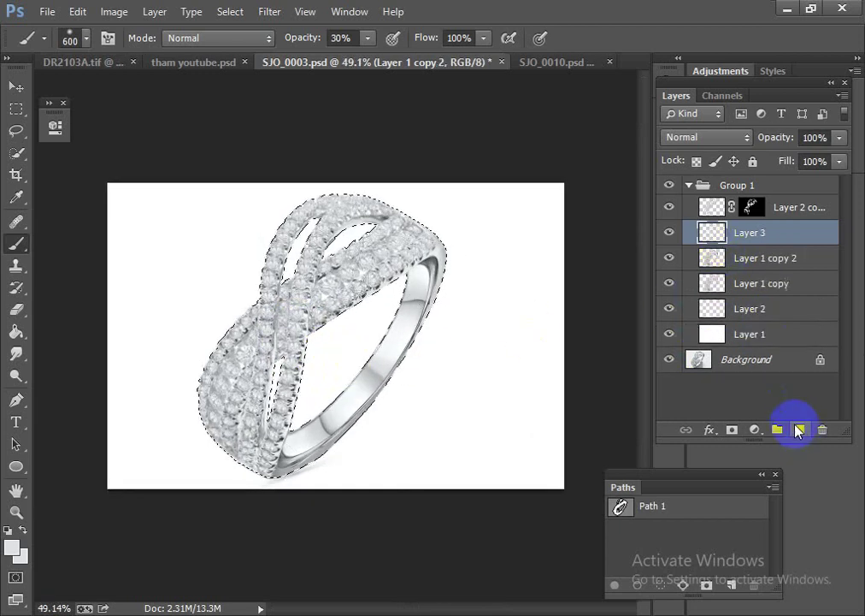
pyautogui.click(90, 62)
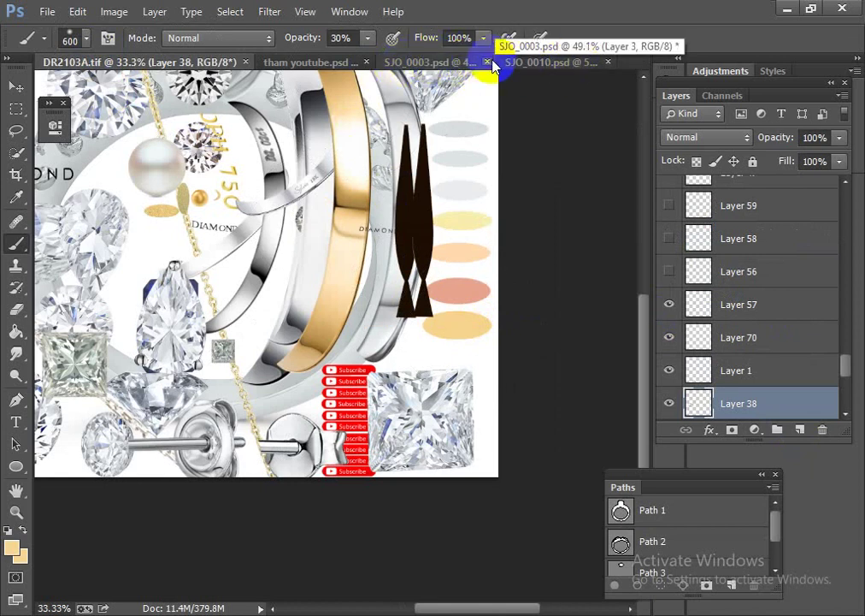
pyautogui.click(420, 64)
pyautogui.hotkey('alt', 'BackSpace')
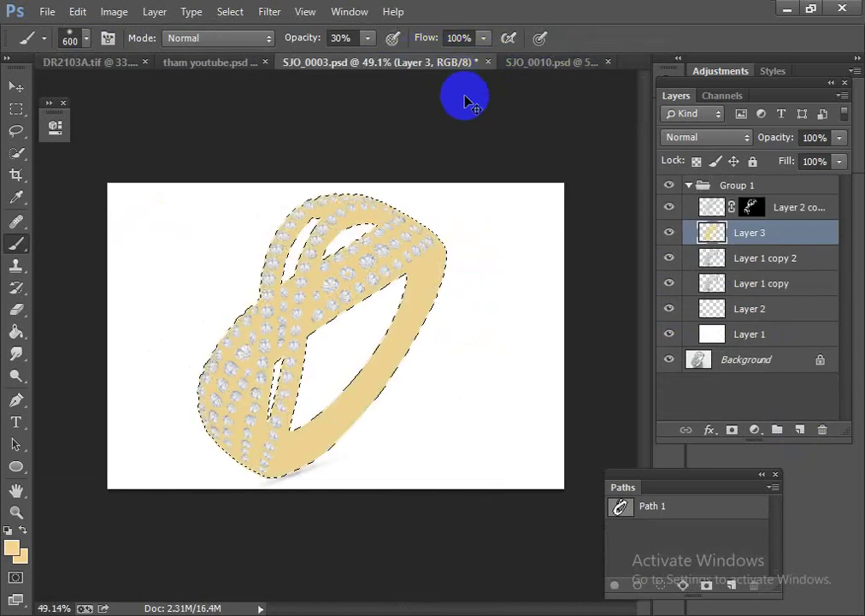
# Step: Blend the gold Layer 3 in Color mode and merge it down into Layer 1 copy 2
pyautogui.click(720, 138)
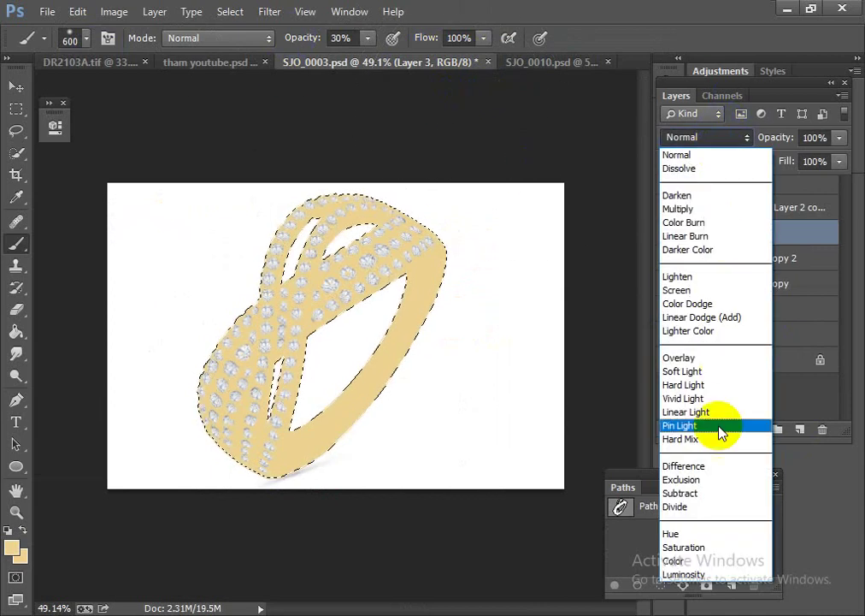
pyautogui.click(720, 560)
pyautogui.moveTo(450, 429)
pyautogui.mouseDown()
pyautogui.moveTo(406, 390)
pyautogui.moveTo(353, 394)
pyautogui.moveTo(373, 405)
pyautogui.moveTo(320, 347)
pyautogui.moveTo(344, 368)
pyautogui.mouseUp()
pyautogui.hotkey('ctrl', 'e')
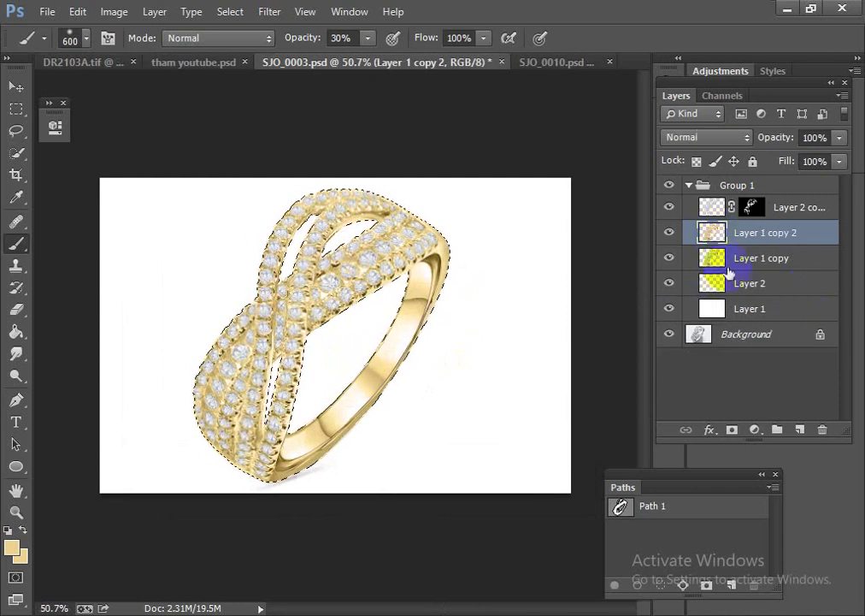
pyautogui.click(755, 430)
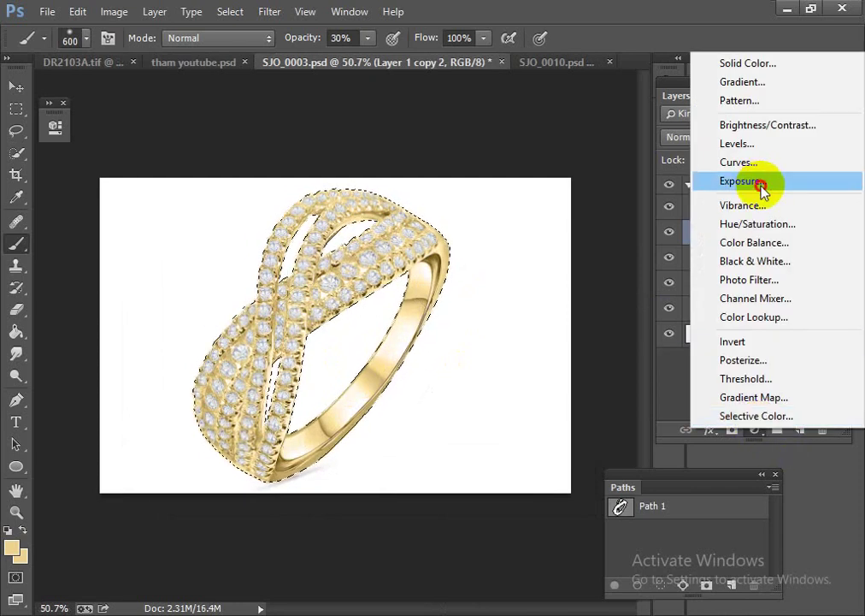
# Step: Try a slight Exposure boost, delete it, then reload Layer 1 copy 2's ring outline as a selection
pyautogui.click(742, 181)
pyautogui.moveTo(187, 220); pyautogui.dragTo(188, 220)
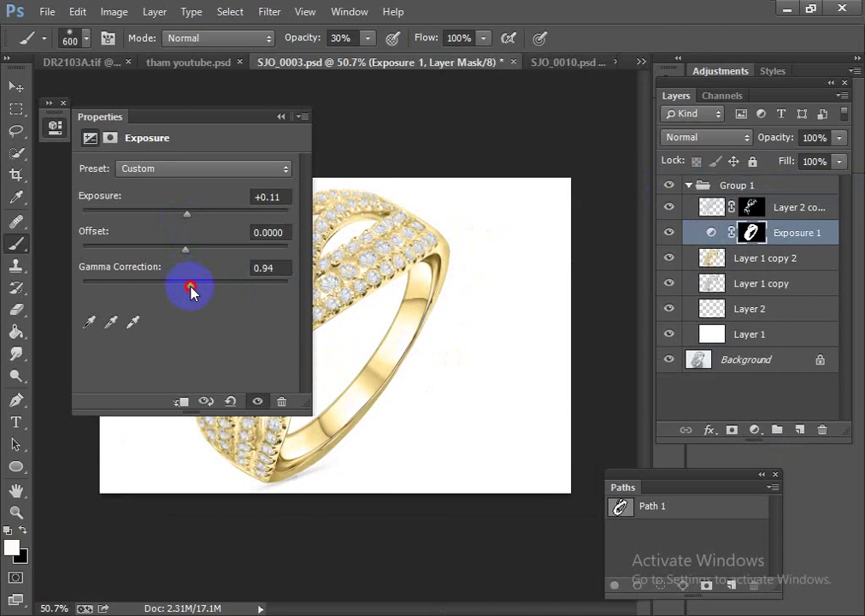
pyautogui.click(286, 122)
pyautogui.moveTo(336, 357)
pyautogui.mouseDown()
pyautogui.moveTo(368, 399)
pyautogui.moveTo(396, 361)
pyautogui.mouseUp()
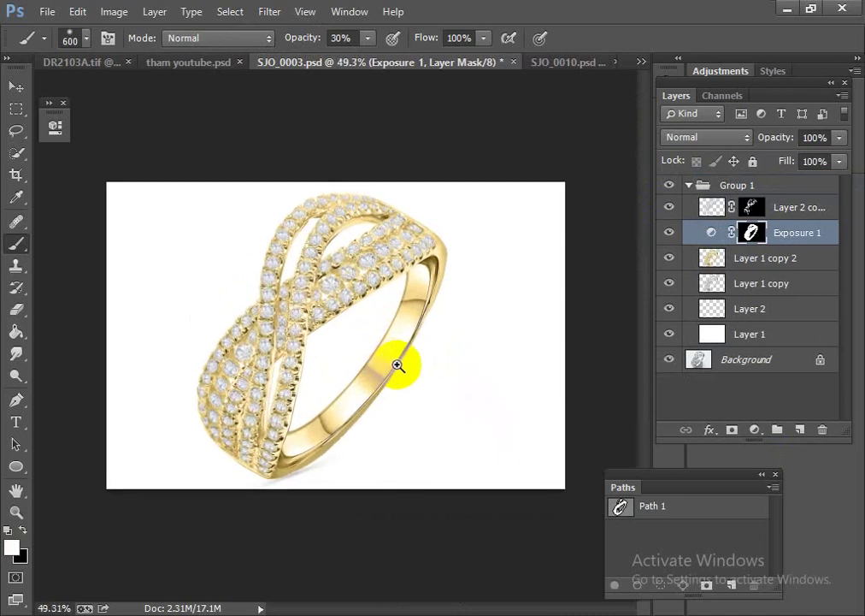
pyautogui.press('Delete')
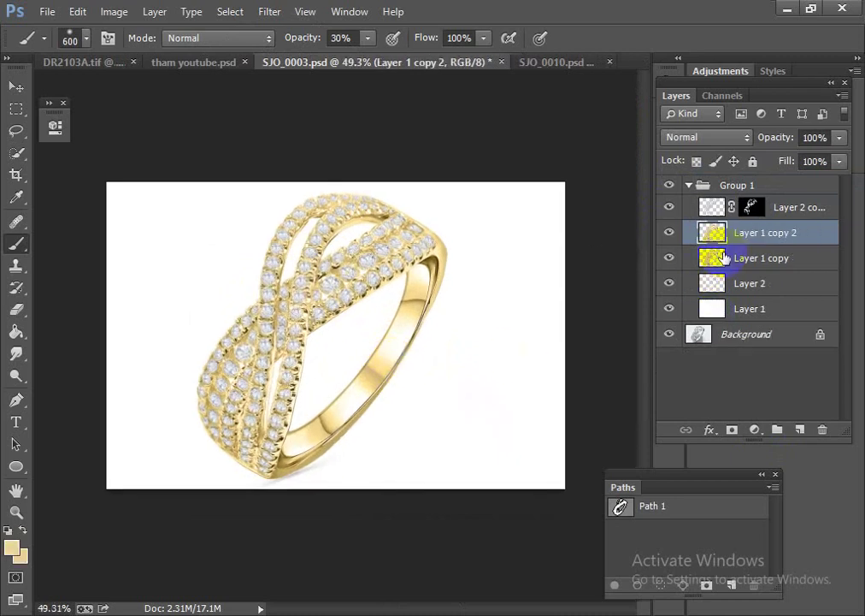
pyautogui.keyDown('ctrl'); pyautogui.click(711, 243); pyautogui.keyUp('ctrl')
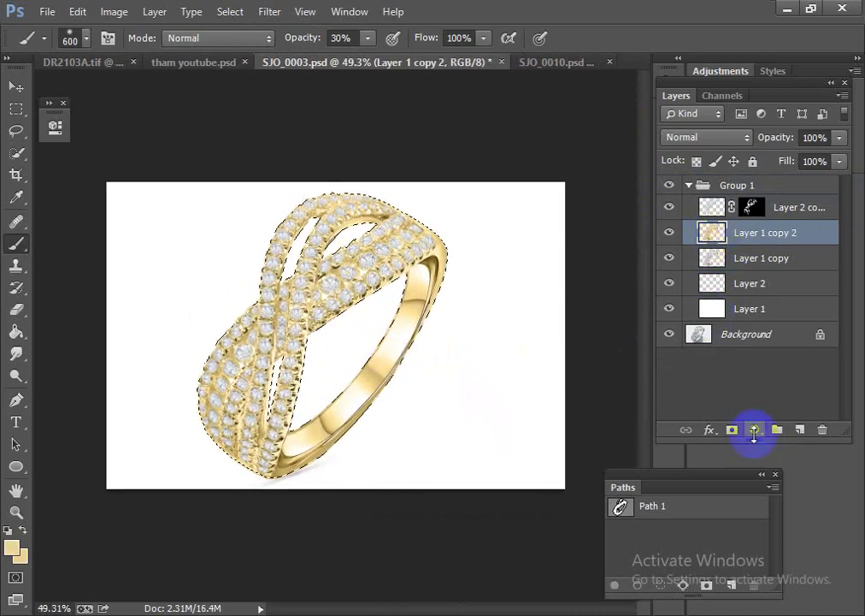
pyautogui.click(757, 431)
pyautogui.click(754, 145)
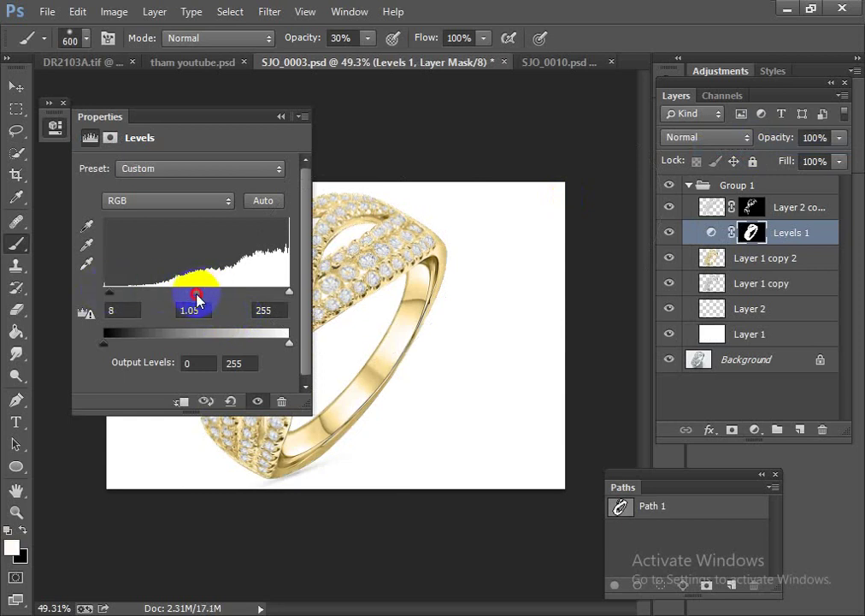
pyautogui.click(281, 116)
pyautogui.moveTo(396, 333)
pyautogui.mouseDown()
pyautogui.moveTo(423, 438)
pyautogui.moveTo(460, 452)
pyautogui.moveTo(313, 346)
pyautogui.moveTo(349, 332)
pyautogui.moveTo(382, 353)
pyautogui.mouseUp()
pyautogui.press('Delete')
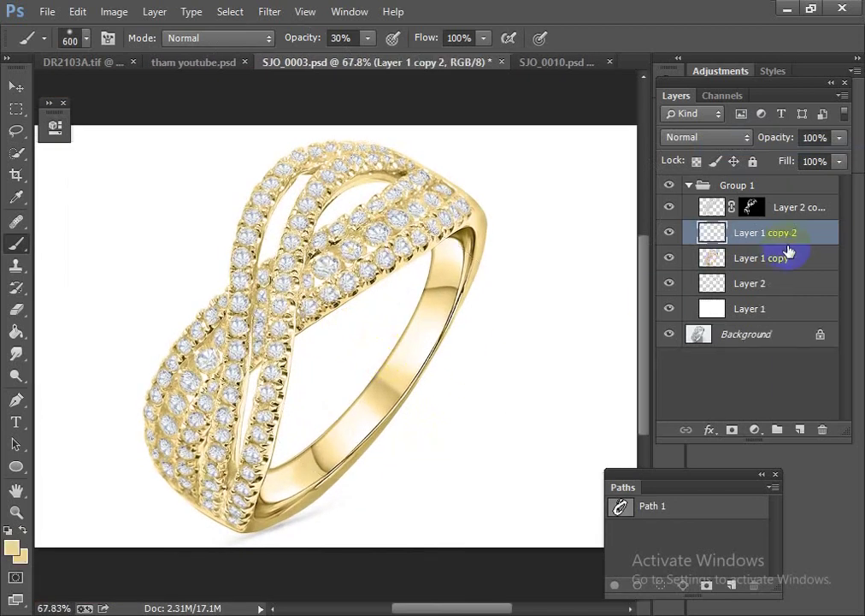
pyautogui.click(671, 233)
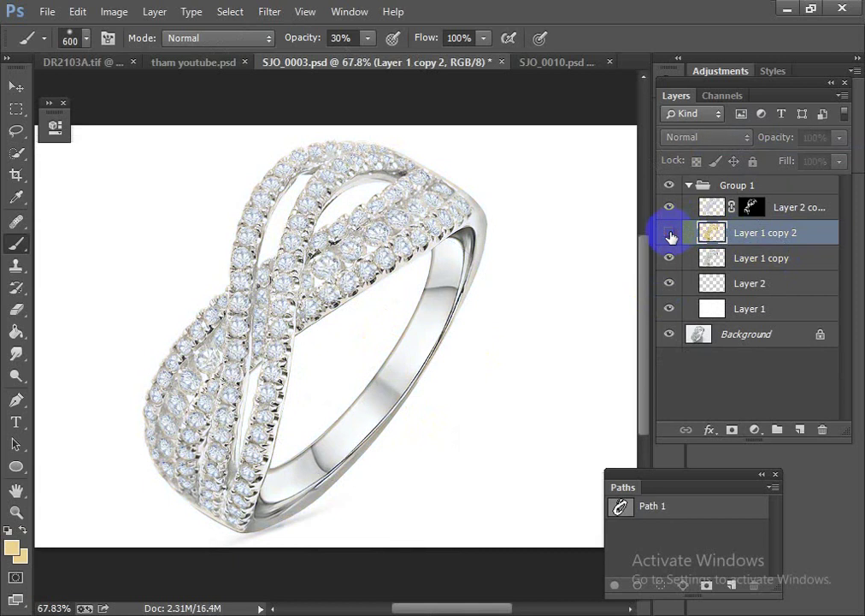
pyautogui.click(670, 233)
pyautogui.click(669, 234)
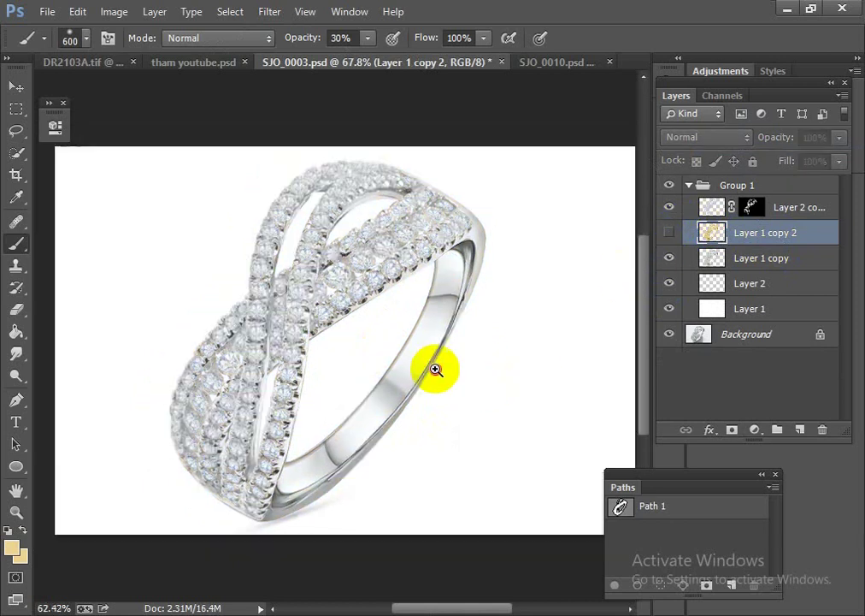
pyautogui.moveTo(435, 367); pyautogui.dragTo(357, 393)
pyautogui.click(668, 233)
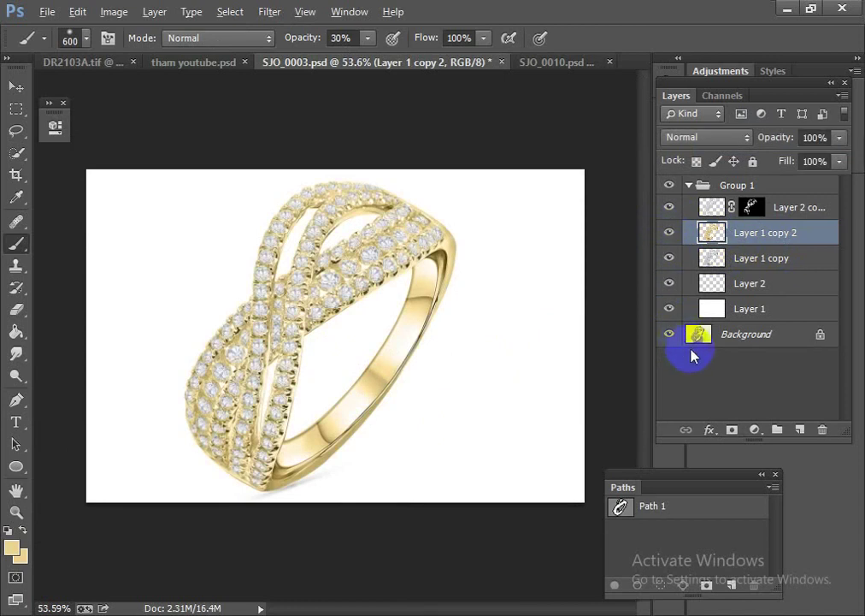
pyautogui.keyDown('alt'); pyautogui.click(670, 334); pyautogui.keyUp('alt')
pyautogui.keyDown('alt'); pyautogui.click(671, 335); pyautogui.keyUp('alt')
pyautogui.keyDown('alt'); pyautogui.click(671, 335); pyautogui.keyUp('alt')
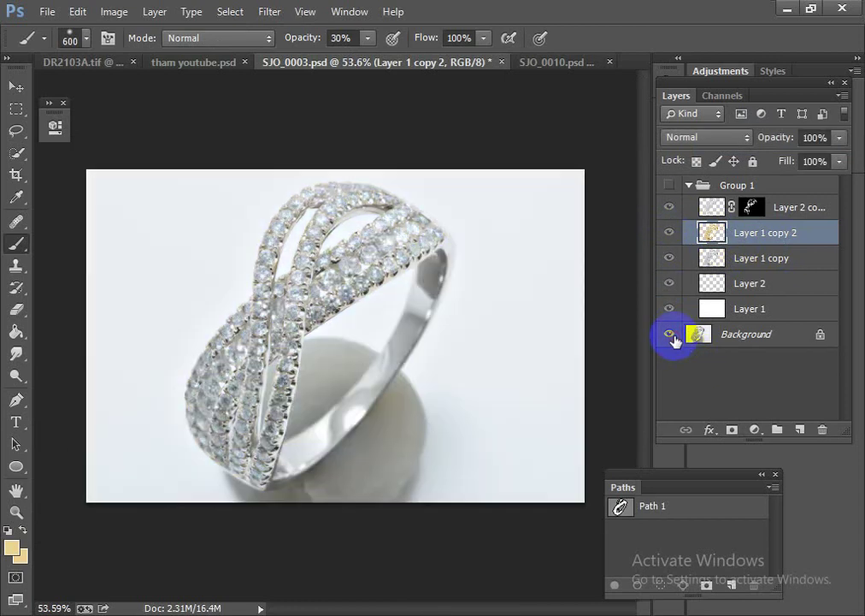
pyautogui.keyDown('alt'); pyautogui.click(671, 335); pyautogui.keyUp('alt')
pyautogui.keyDown('alt'); pyautogui.click(671, 335); pyautogui.keyUp('alt')
pyautogui.keyDown('alt'); pyautogui.click(671, 335); pyautogui.keyUp('alt')
pyautogui.scroll(-2, 457, 371)
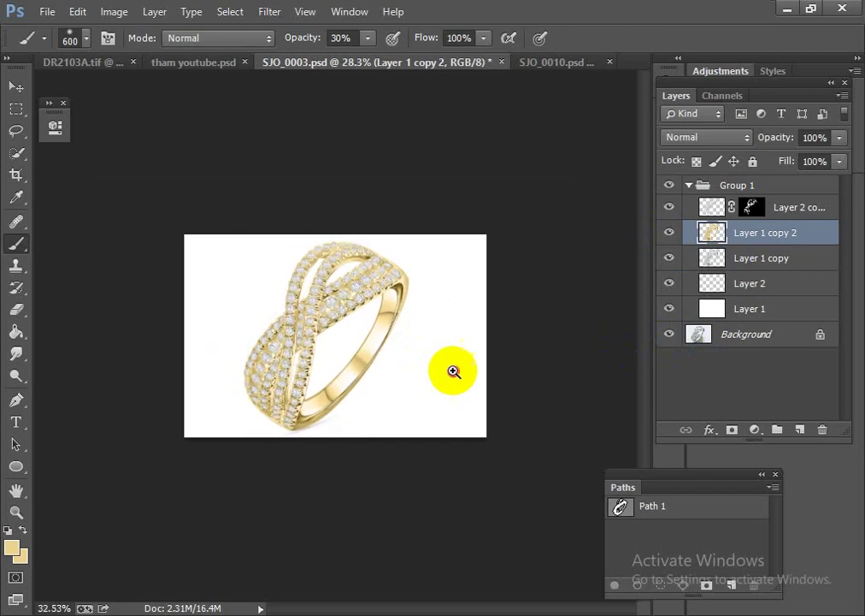
pyautogui.scroll(2, 412, 369)
pyautogui.scroll(-2, 413, 370)
pyautogui.scroll(1, 402, 363)
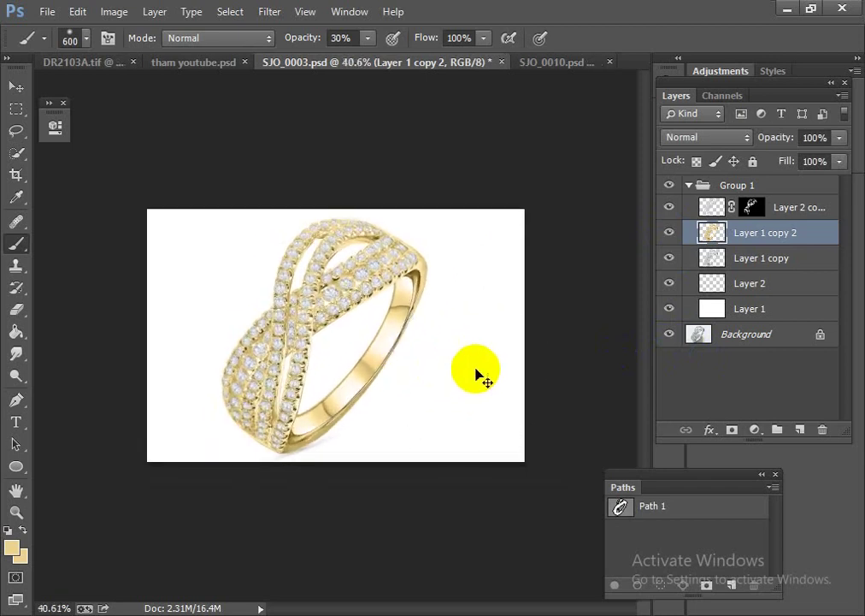
# Step: Duplicate the gold ring layer and fill the ring selection on a new layer with salmon from the swatches
pyautogui.hotkey('ctrl', 'j')
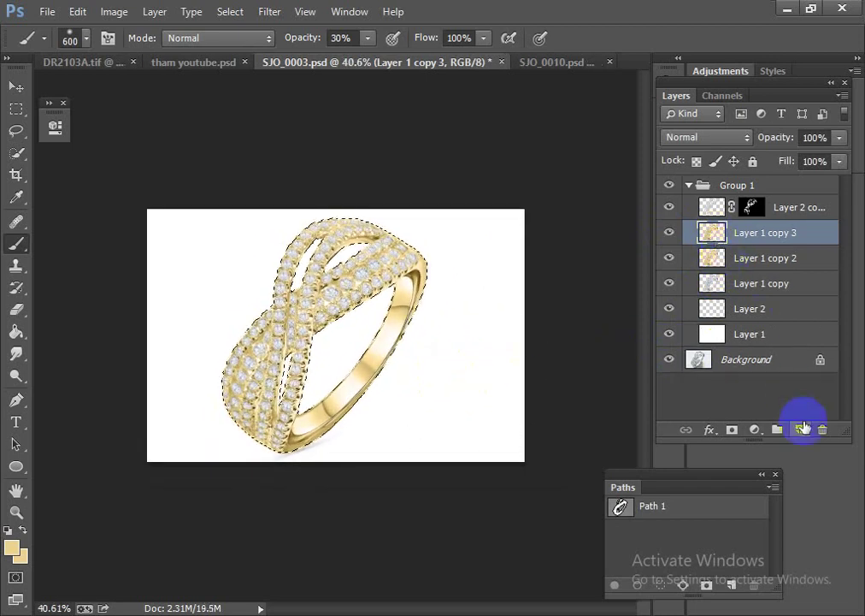
pyautogui.click(805, 429)
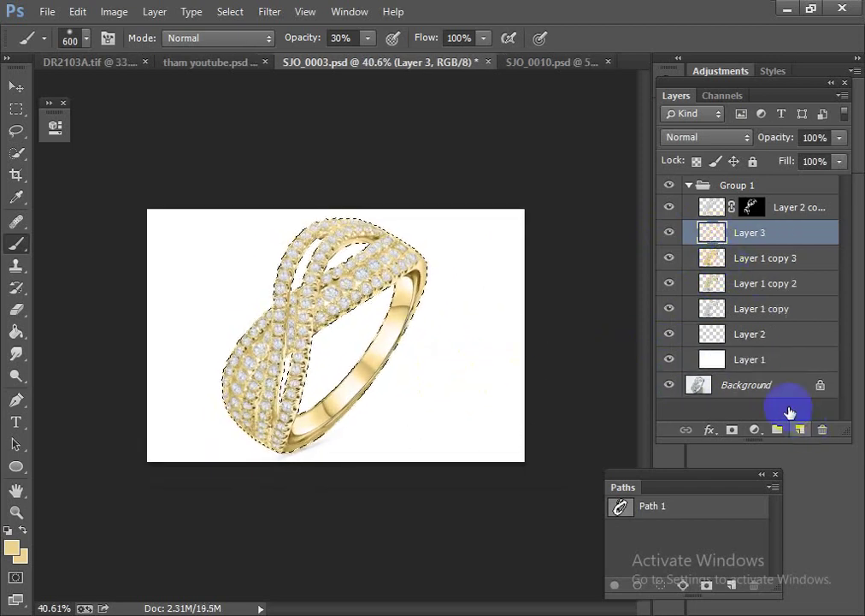
pyautogui.click(98, 63)
pyautogui.keyDown('alt'); pyautogui.click(462, 293); pyautogui.keyUp('alt')
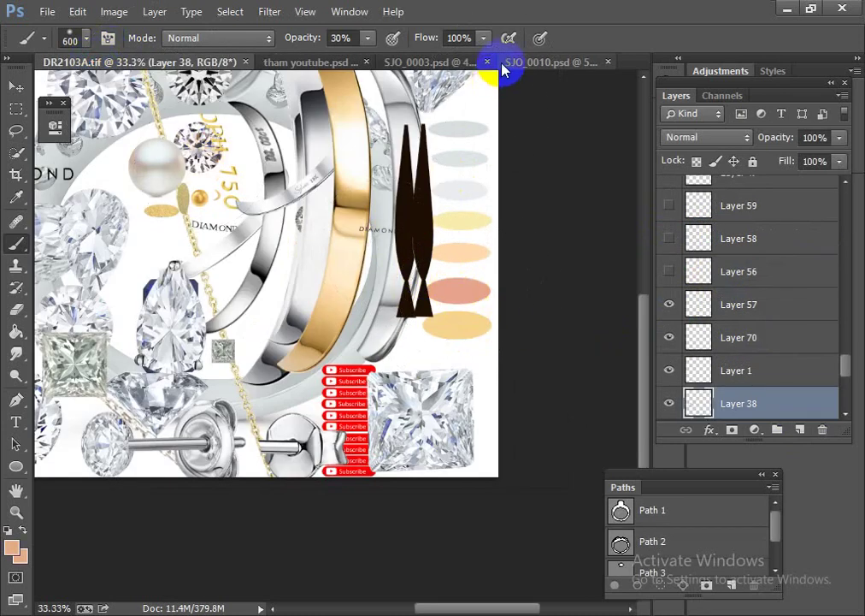
pyautogui.click(440, 62)
pyautogui.hotkey('alt', 'BackSpace')
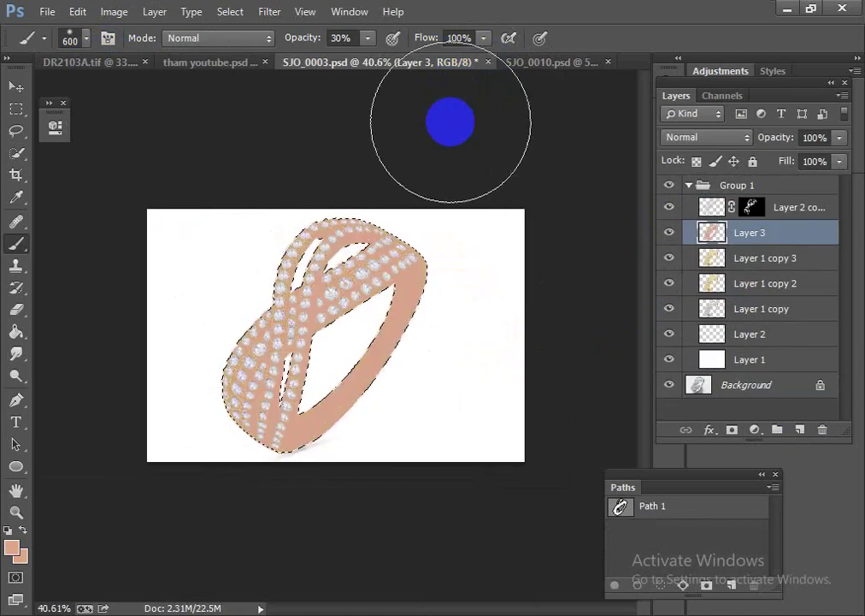
# Step: Blend the salmon layer in Color mode, deselect, and merge it into Layer 1 copy 3
pyautogui.click(722, 138)
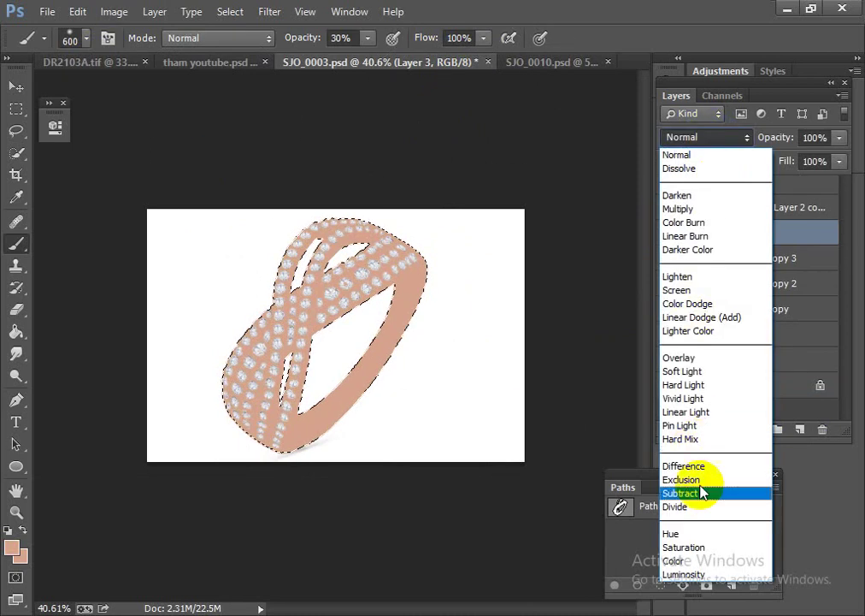
pyautogui.click(689, 561)
pyautogui.hotkey('ctrl', 'd')
pyautogui.click(408, 368)
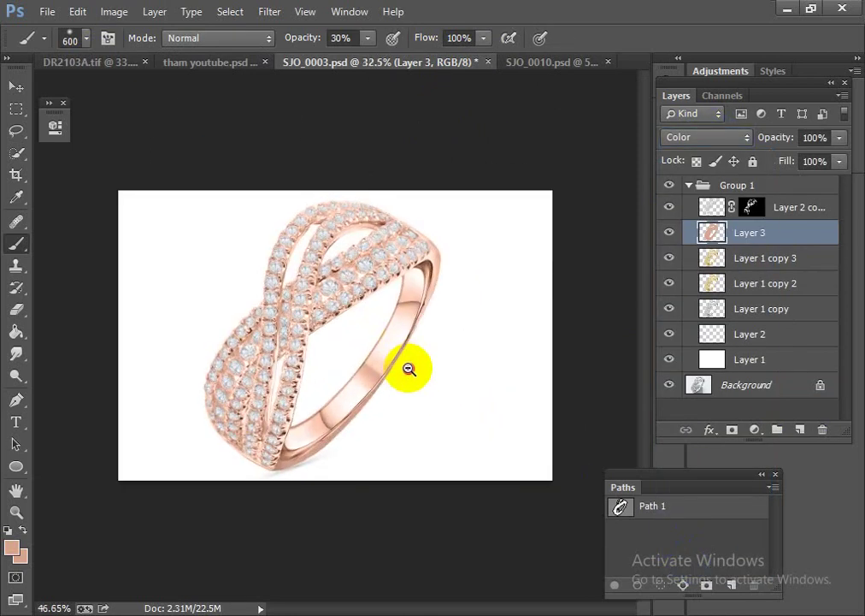
pyautogui.press('Delete')
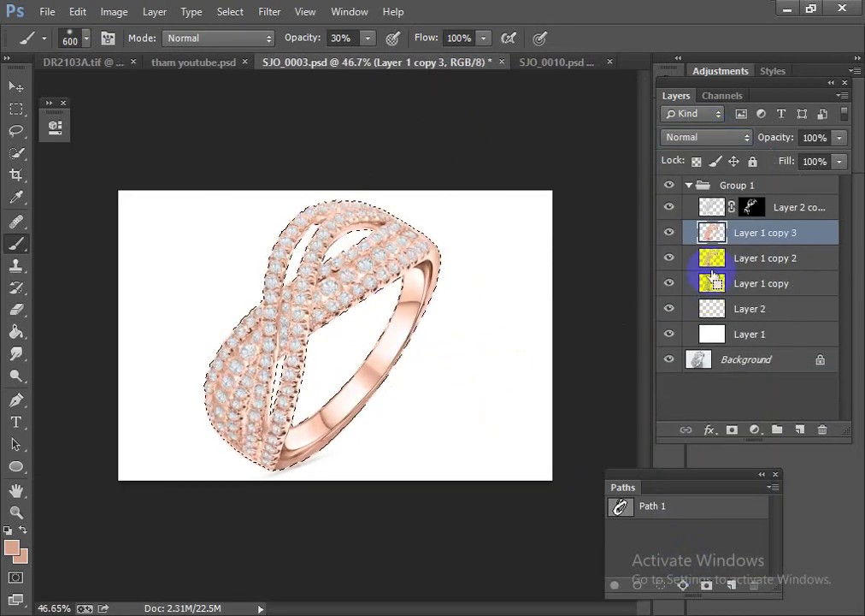
pyautogui.click(668, 236)
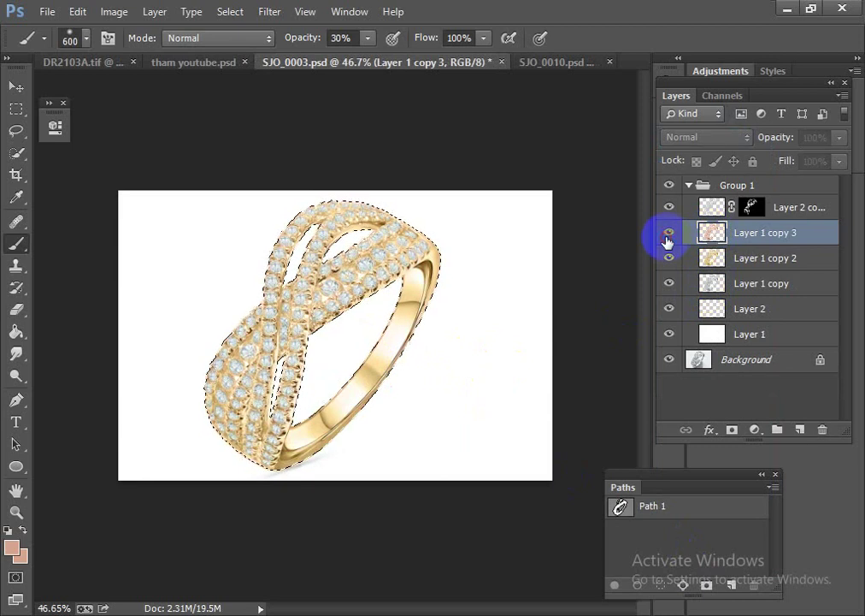
pyautogui.click(668, 236)
pyautogui.click(668, 236)
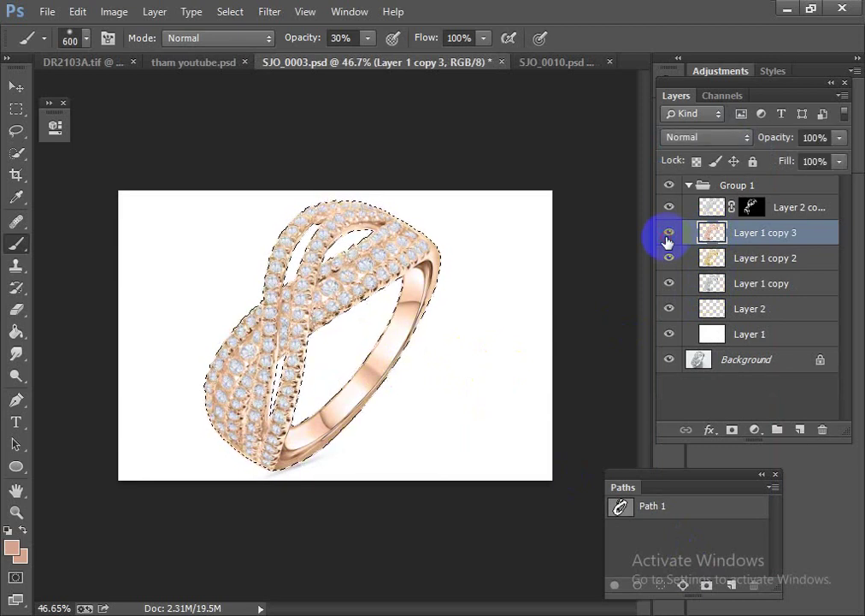
pyautogui.moveTo(351, 338); pyautogui.dragTo(628, 241)
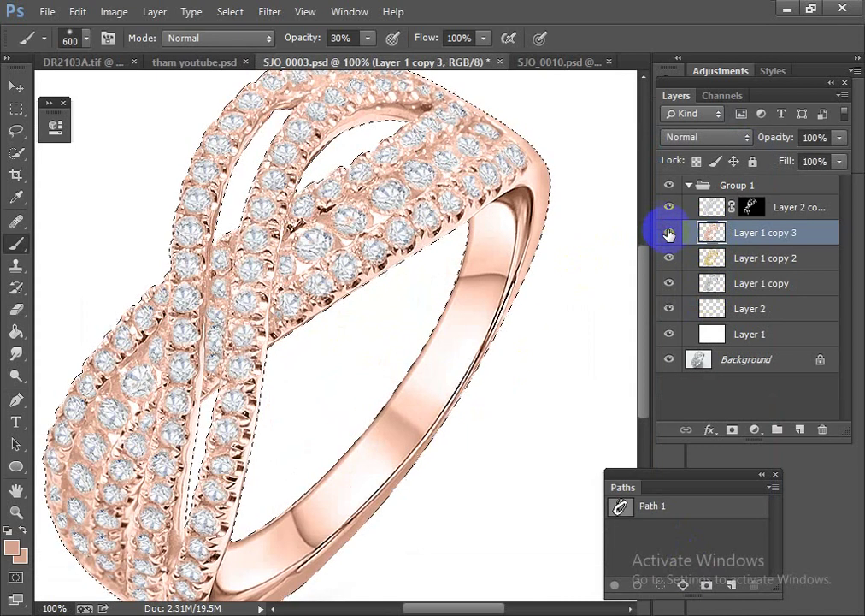
pyautogui.click(668, 233)
pyautogui.click(669, 233)
pyautogui.click(669, 234)
pyautogui.moveTo(445, 316)
pyautogui.mouseDown()
pyautogui.moveTo(322, 309)
pyautogui.moveTo(454, 333)
pyautogui.mouseUp()
pyautogui.hotkey('ctrl', 'd')
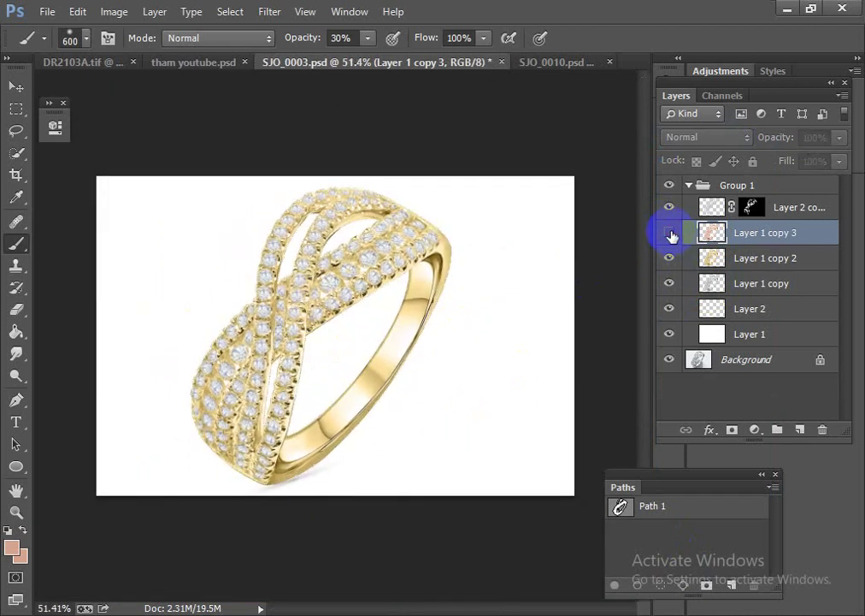
pyautogui.click(672, 235)
pyautogui.click(672, 235)
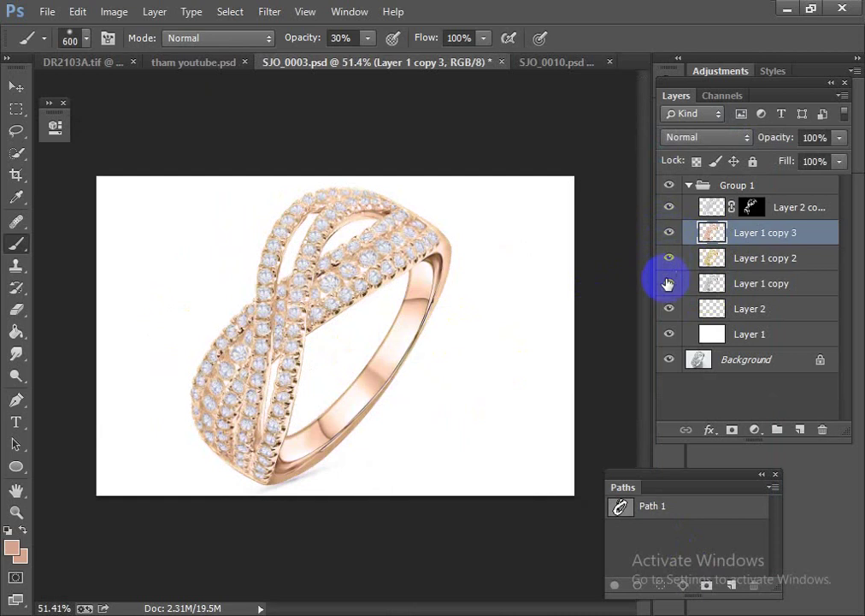
pyautogui.click(671, 235)
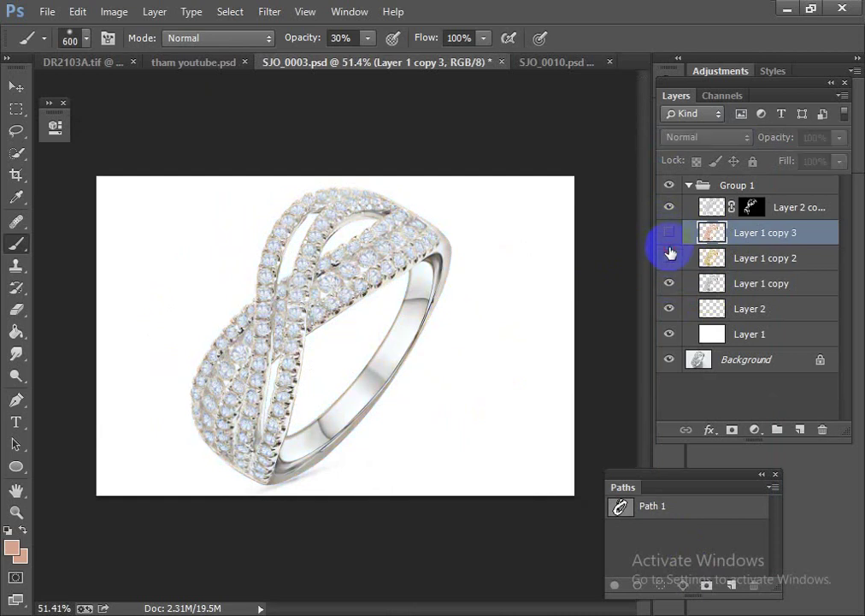
pyautogui.click(671, 235)
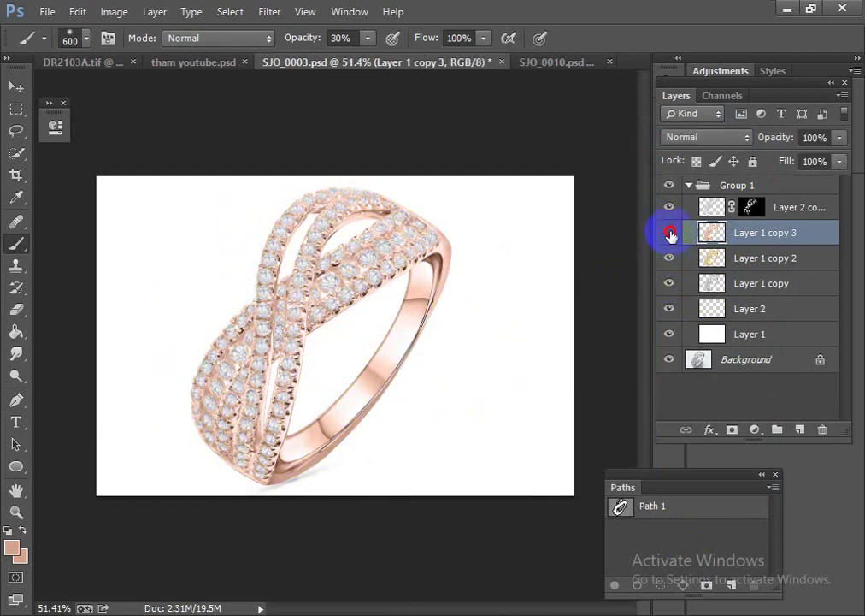
pyautogui.click(672, 233)
pyautogui.click(671, 235)
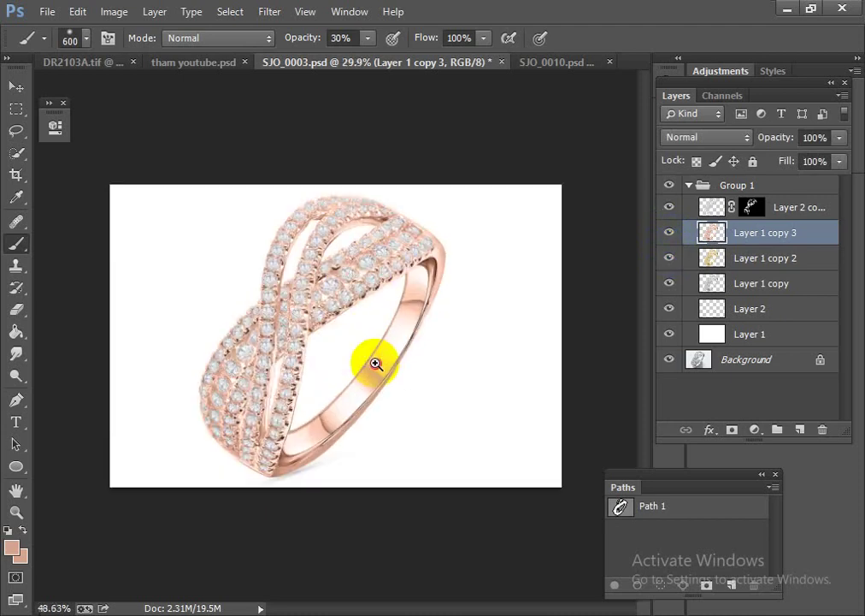
pyautogui.moveTo(376, 363)
pyautogui.mouseDown()
pyautogui.moveTo(343, 378)
pyautogui.moveTo(293, 347)
pyautogui.moveTo(252, 401)
pyautogui.moveTo(330, 442)
pyautogui.moveTo(285, 449)
pyautogui.mouseUp()
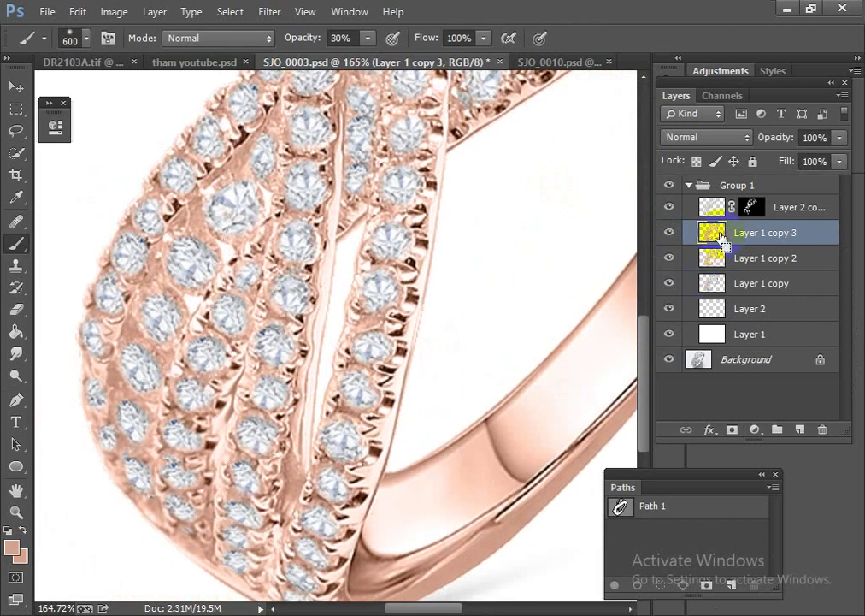
# Step: Smudge the seam between the diamond bands with a 20 px Smudge brush inside the ring selection
pyautogui.keyDown('ctrl'); pyautogui.click(721, 240); pyautogui.keyUp('ctrl')
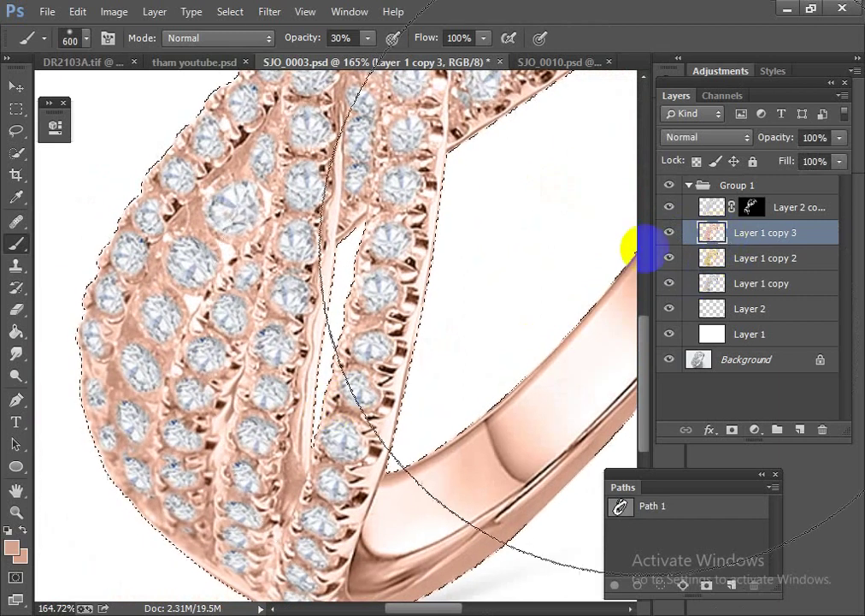
pyautogui.click(16, 354)
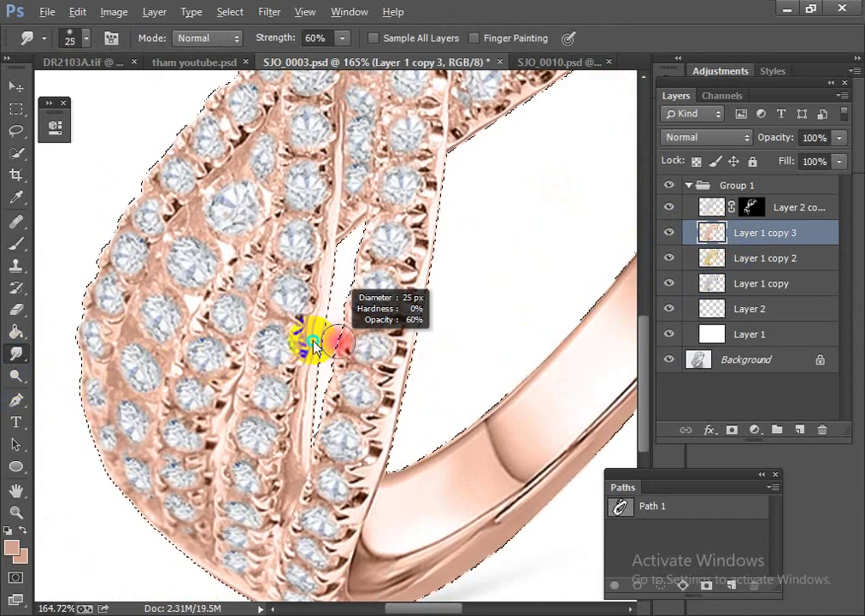
pyautogui.moveTo(314, 343); pyautogui.dragTo(316, 338)
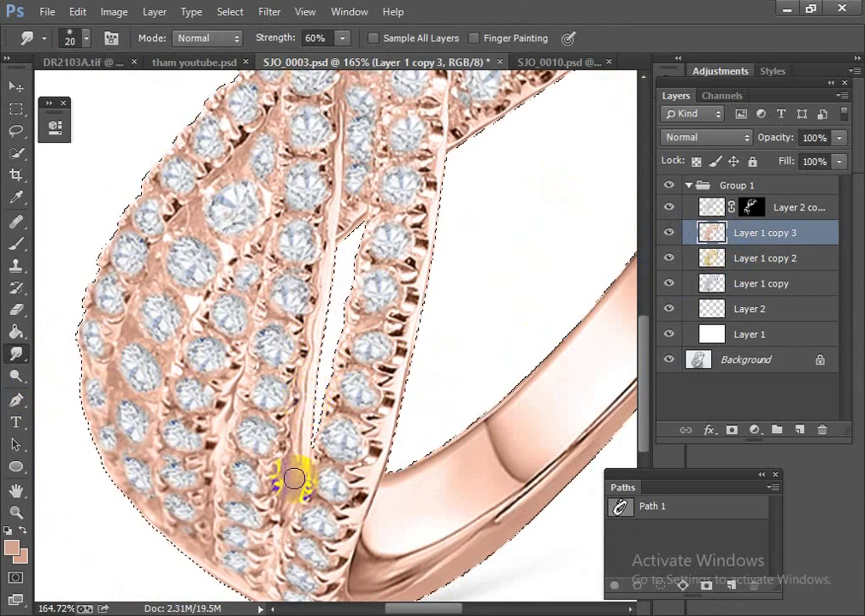
pyautogui.moveTo(294, 478); pyautogui.dragTo(313, 387)
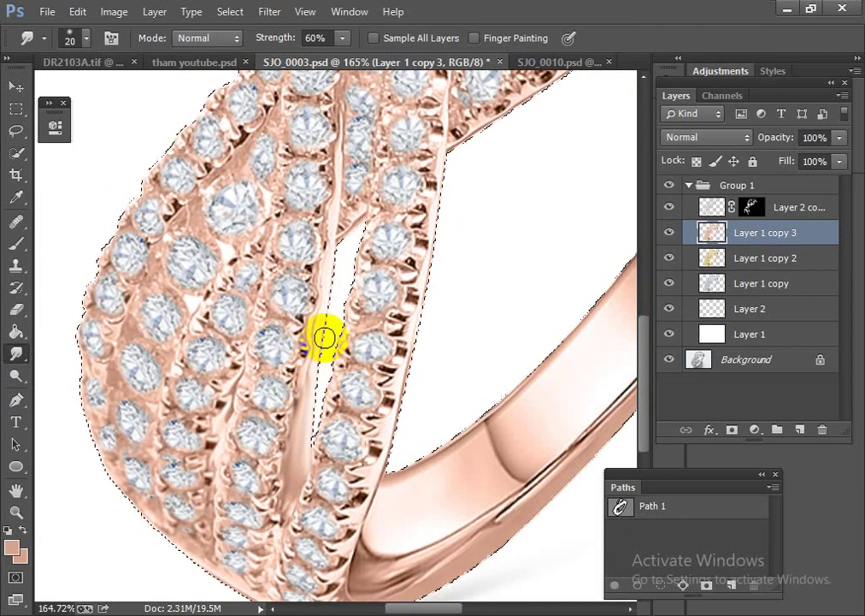
# Step: Toggle Group 1's visibility, leaving it hidden so the original silver ring shows
pyautogui.scroll(-5, 301, 300)
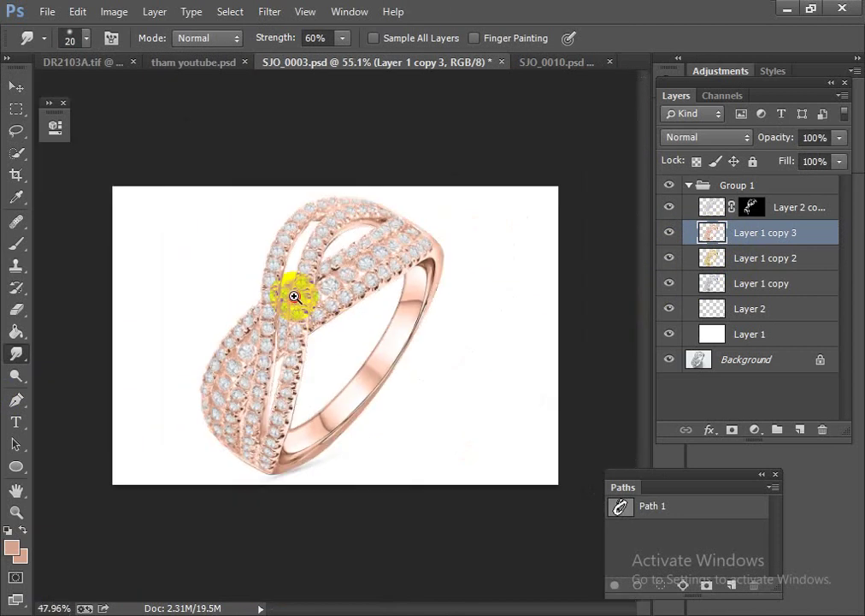
pyautogui.scroll(-2, 338, 378)
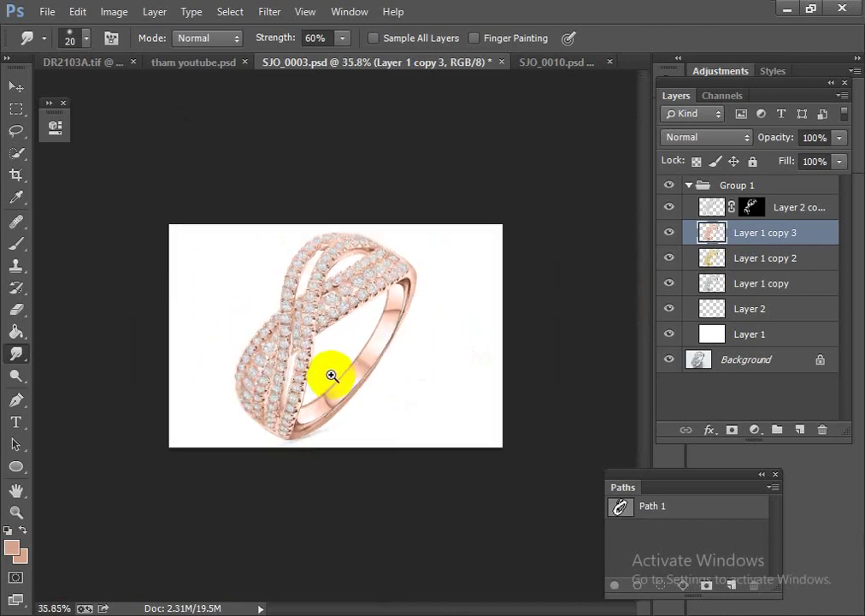
pyautogui.scroll(5, 376, 389)
pyautogui.scroll(2, 432, 419)
pyautogui.scroll(-4, 411, 406)
pyautogui.scroll(-2, 368, 380)
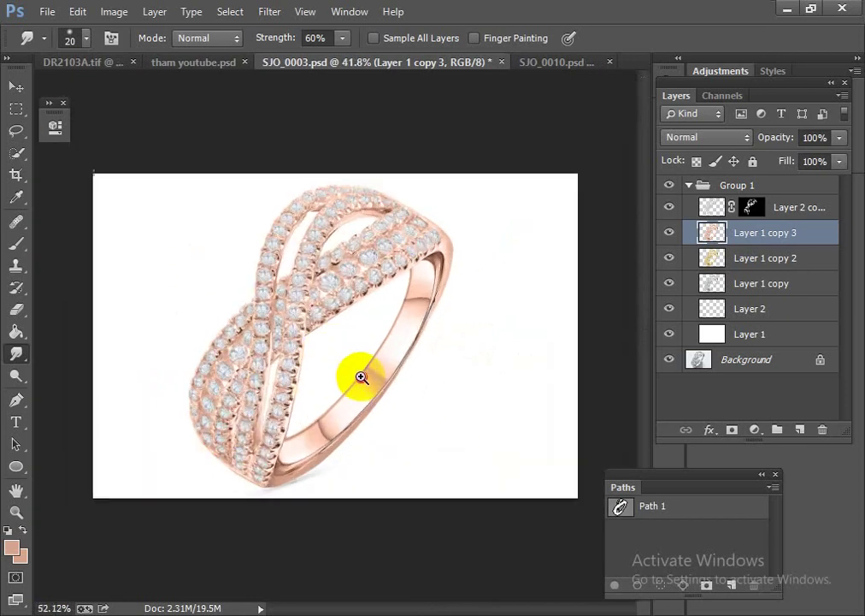
pyautogui.scroll(2, 361, 376)
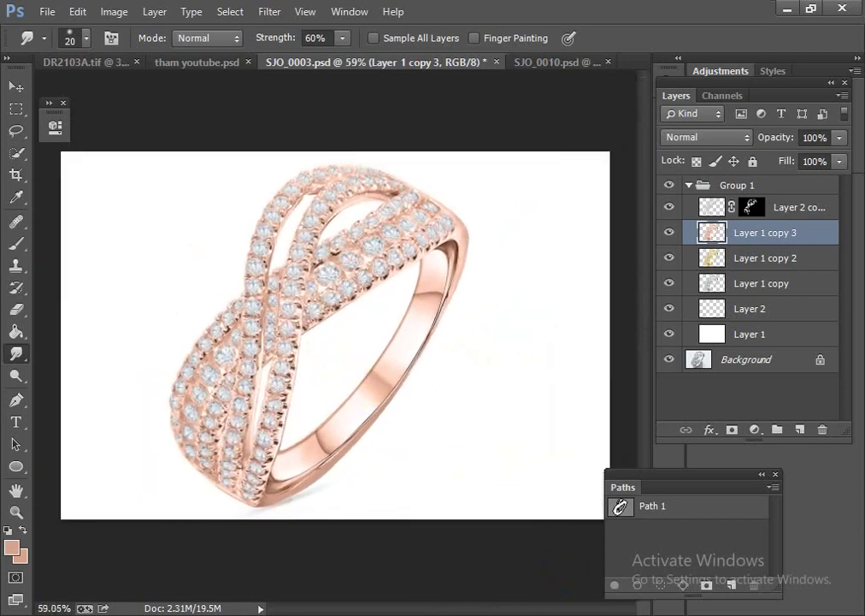
pyautogui.keyDown('alt'); pyautogui.click(670, 360); pyautogui.keyUp('alt')
pyautogui.keyDown('alt'); pyautogui.click(670, 360); pyautogui.keyUp('alt')
pyautogui.keyDown('alt'); pyautogui.click(670, 360); pyautogui.keyUp('alt')
pyautogui.keyDown('alt'); pyautogui.click(670, 360); pyautogui.keyUp('alt')
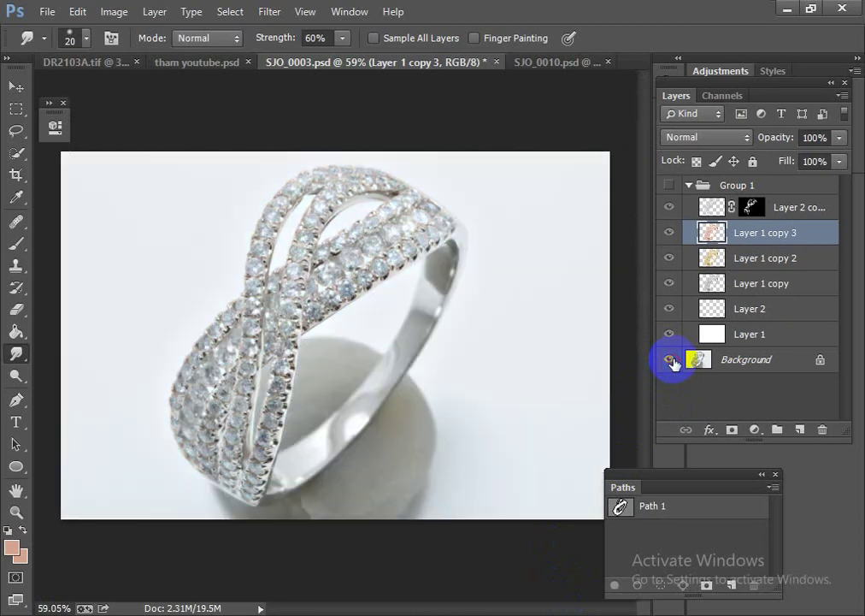